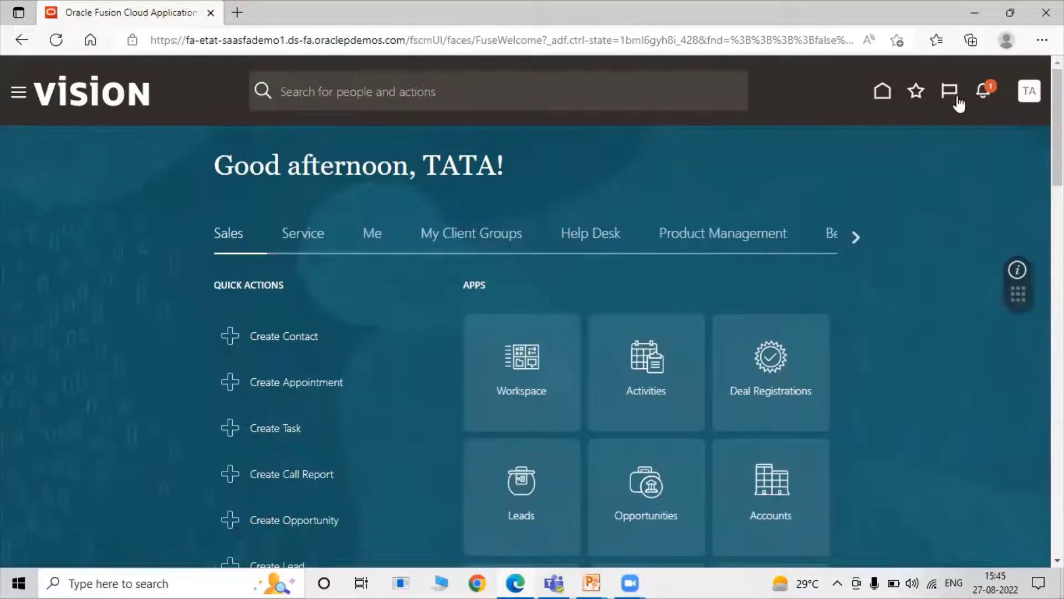
# From the TA account menu, go to Setup and Maintenance and open Manage Implementation Projects
pyautogui.click(1028, 95)
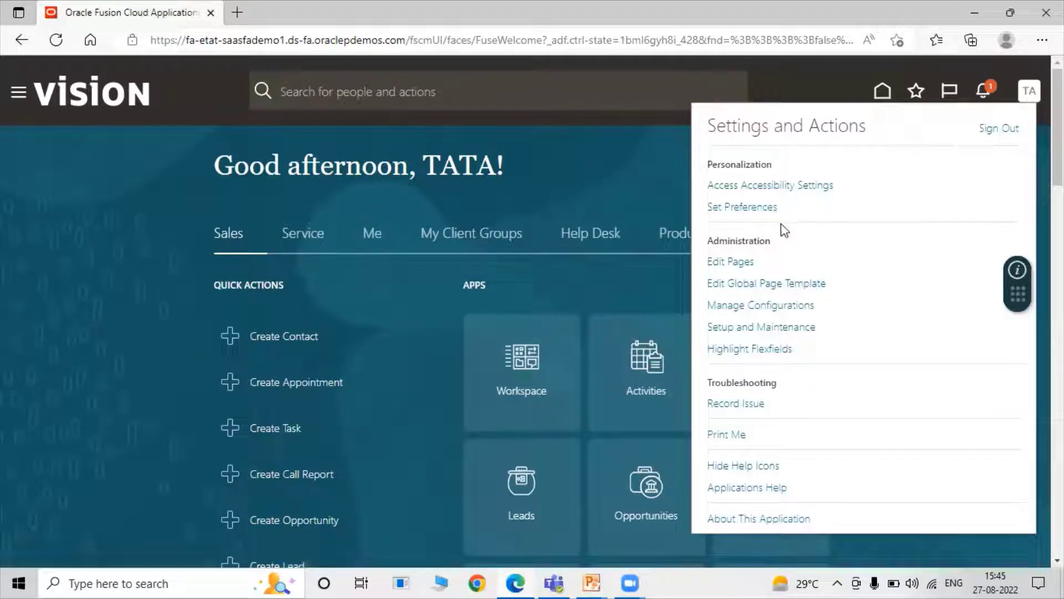
pyautogui.click(798, 326)
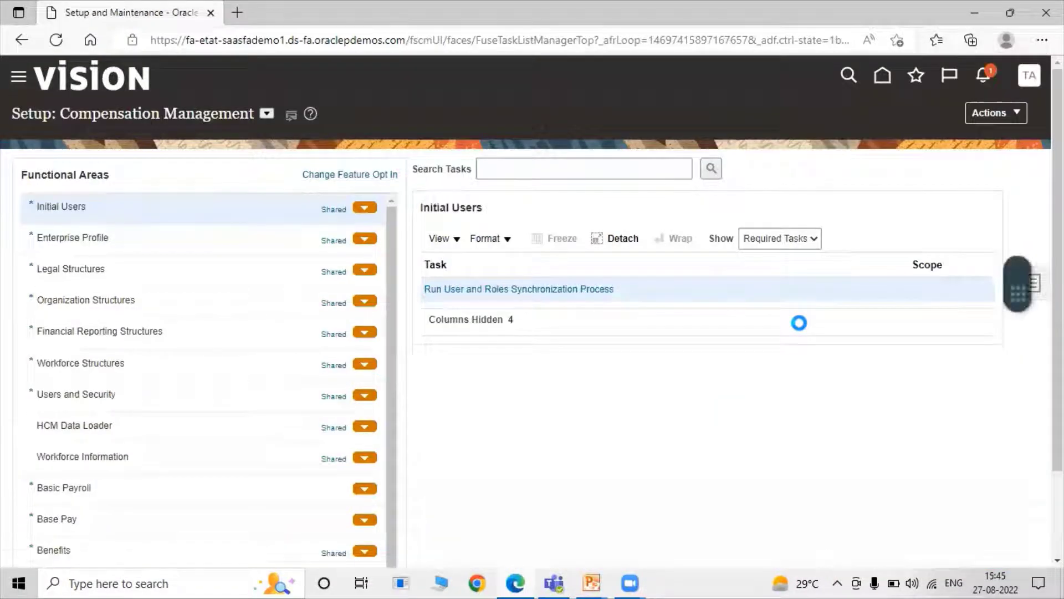
pyautogui.click(1036, 288)
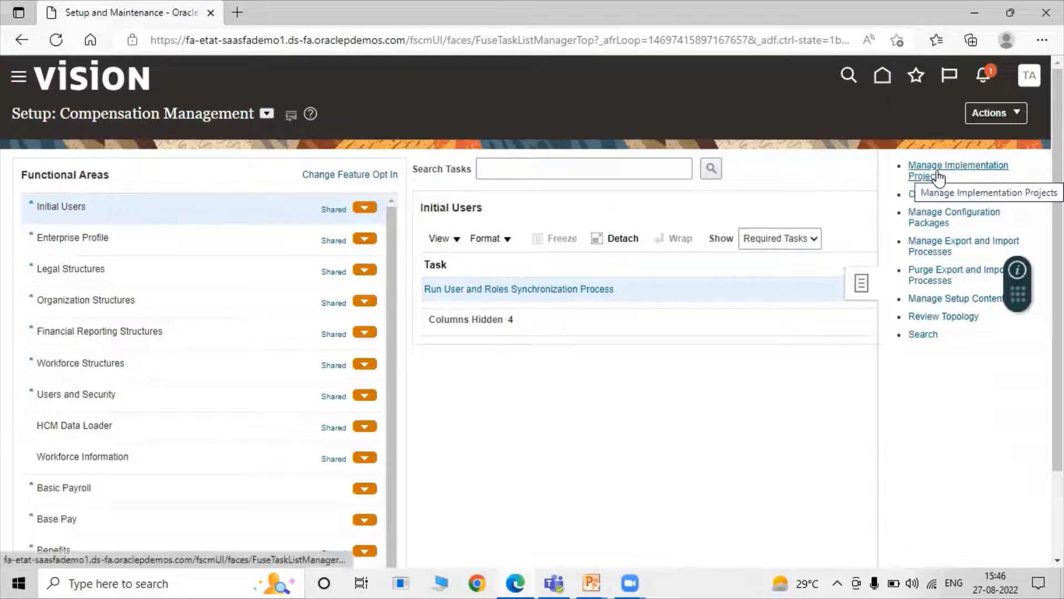
pyautogui.click(936, 169)
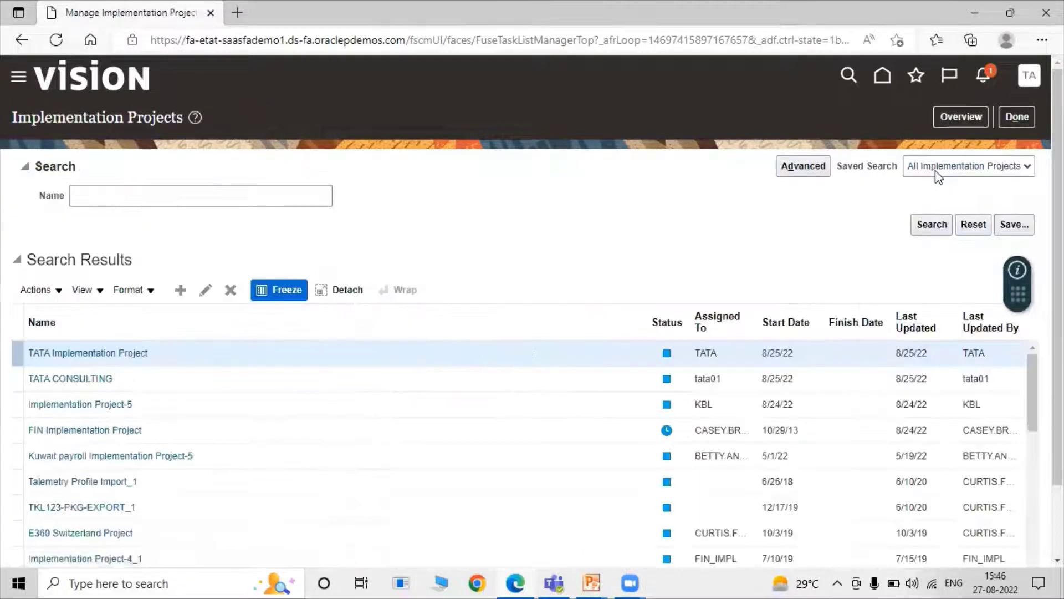
# Open the TATA Implementation Project and search its tasks for 'MANAGE PRIMARY LEDGER'
pyautogui.click(137, 354)
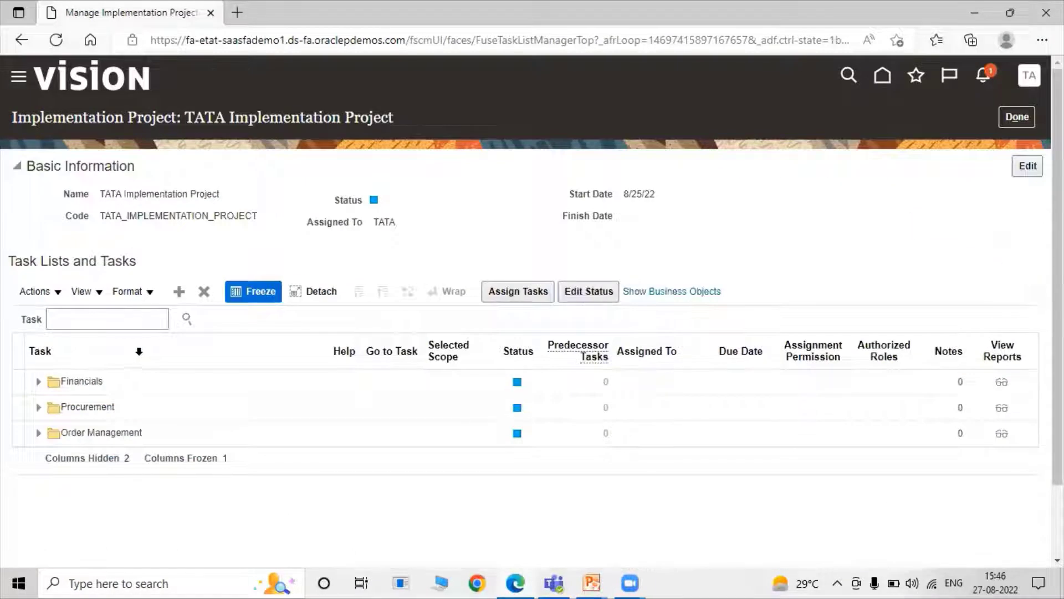
pyautogui.click(145, 317)
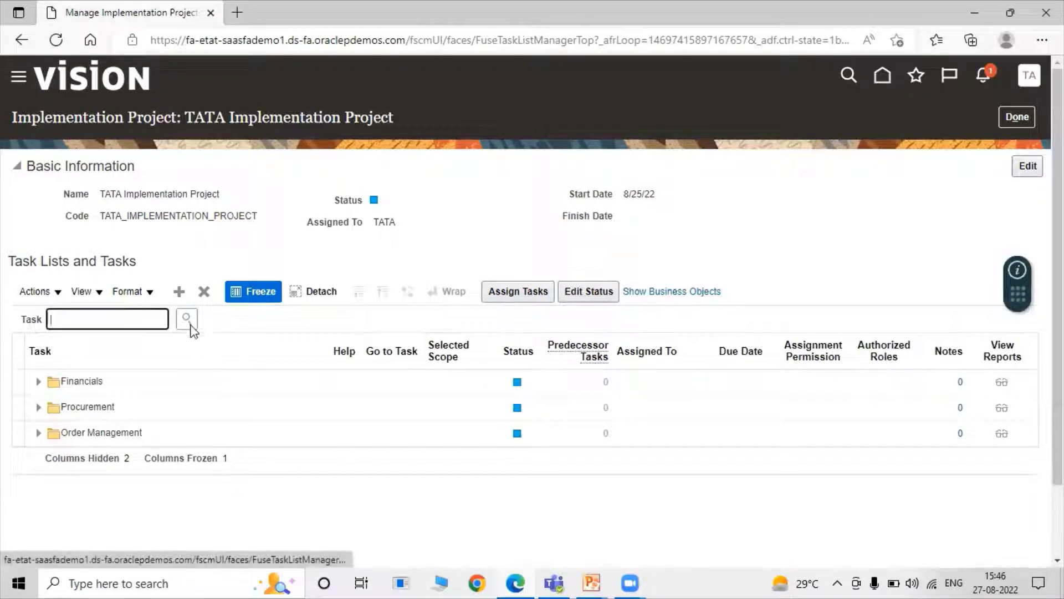
pyautogui.write('MAna')
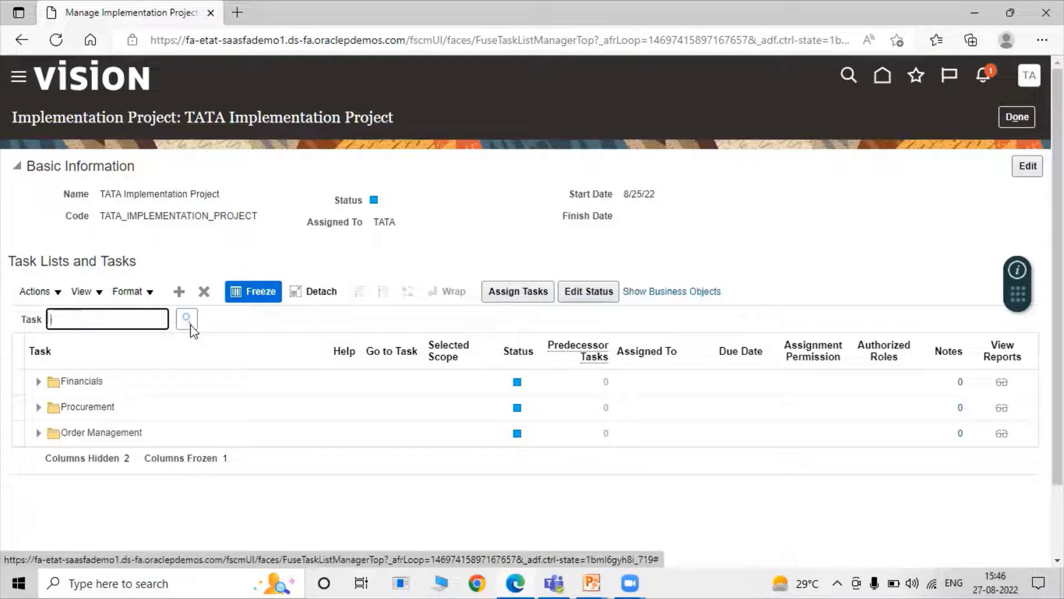
pyautogui.write('MANAGE PRIMARY')
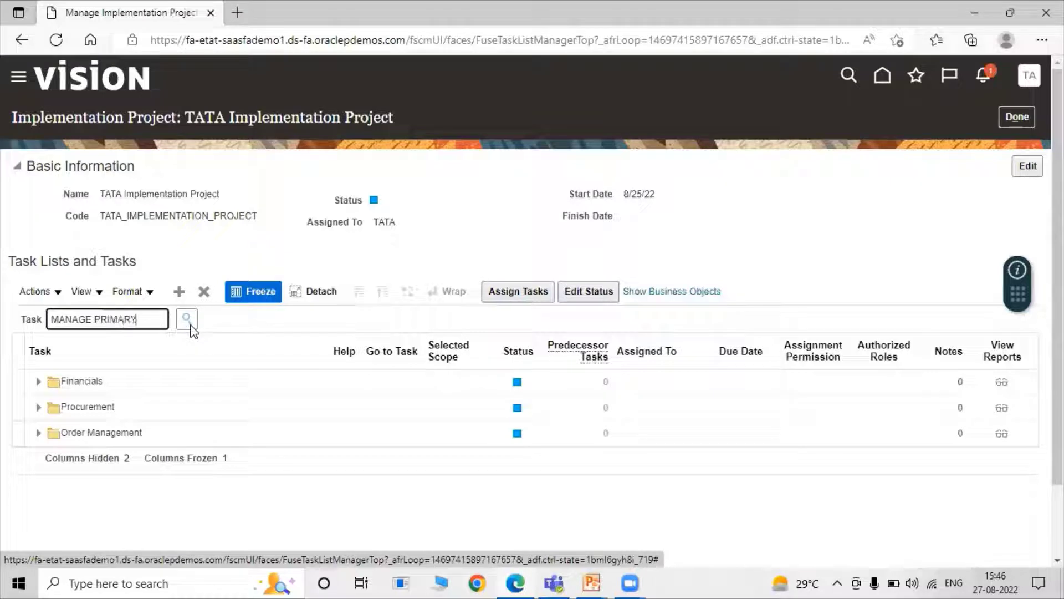
pyautogui.write(' LEDGER')
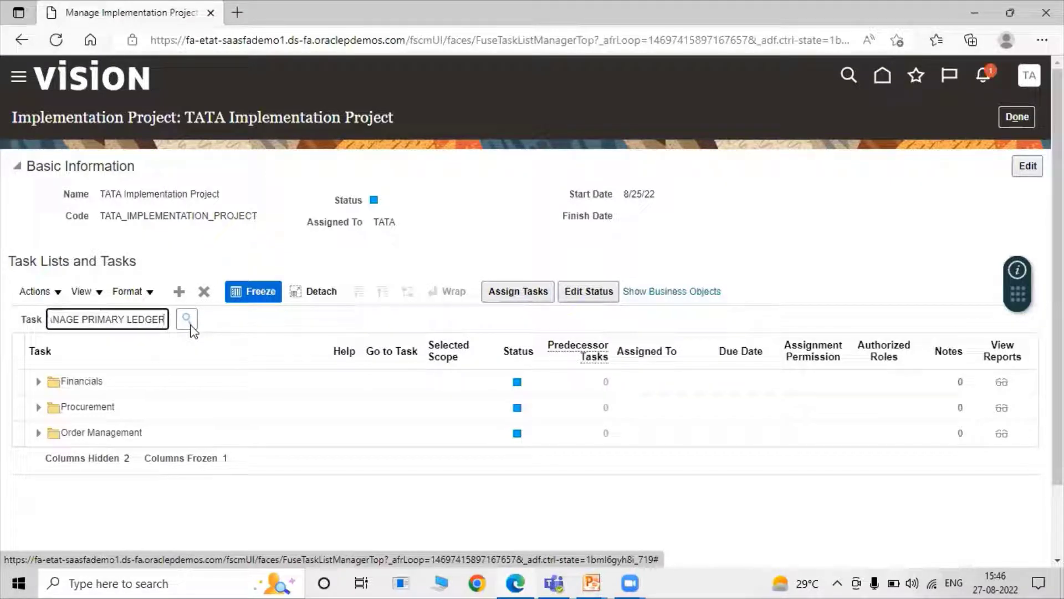
pyautogui.click(180, 321)
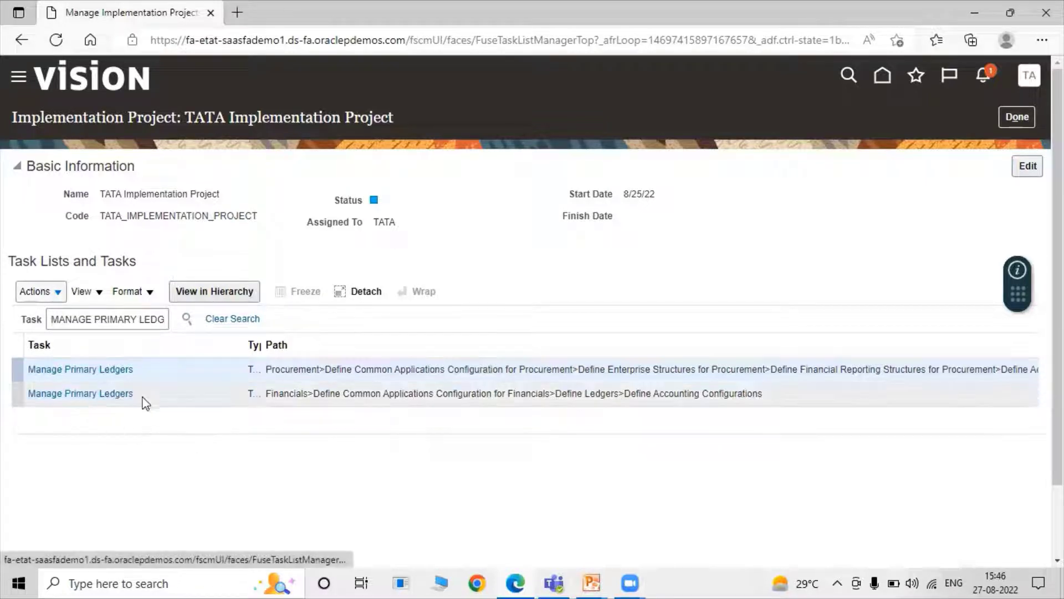
# Launch the Financials Manage Primary Ledgers task and start a new ledger with + Create
pyautogui.click(164, 395)
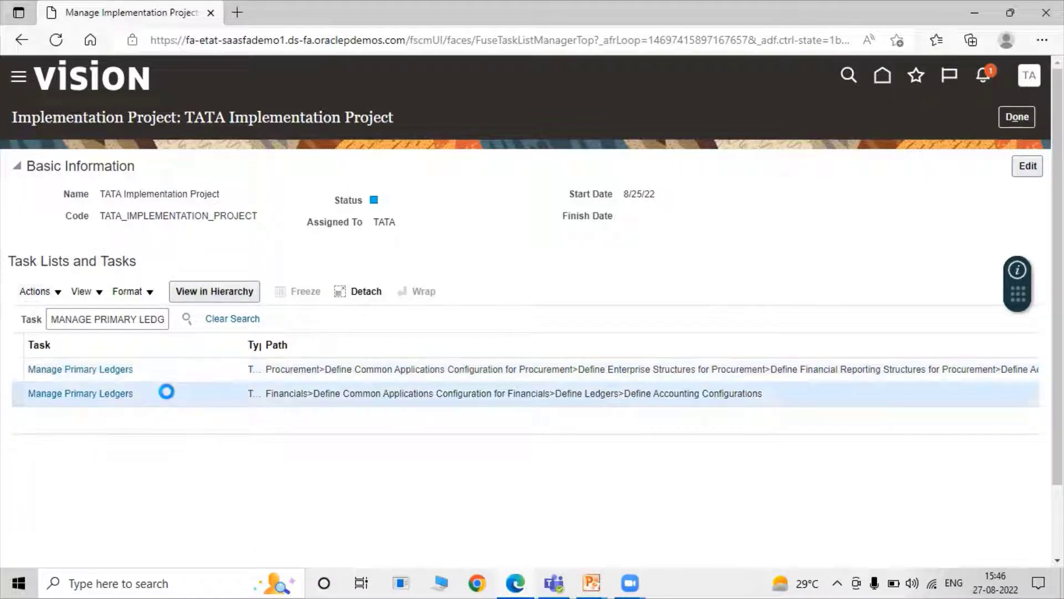
pyautogui.click(97, 395)
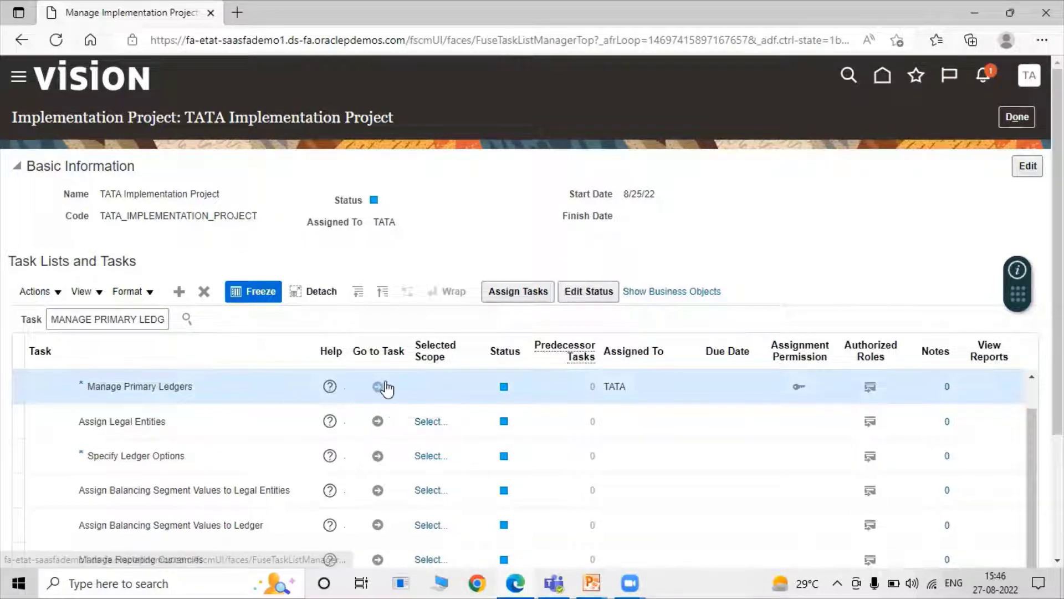
pyautogui.click(379, 386)
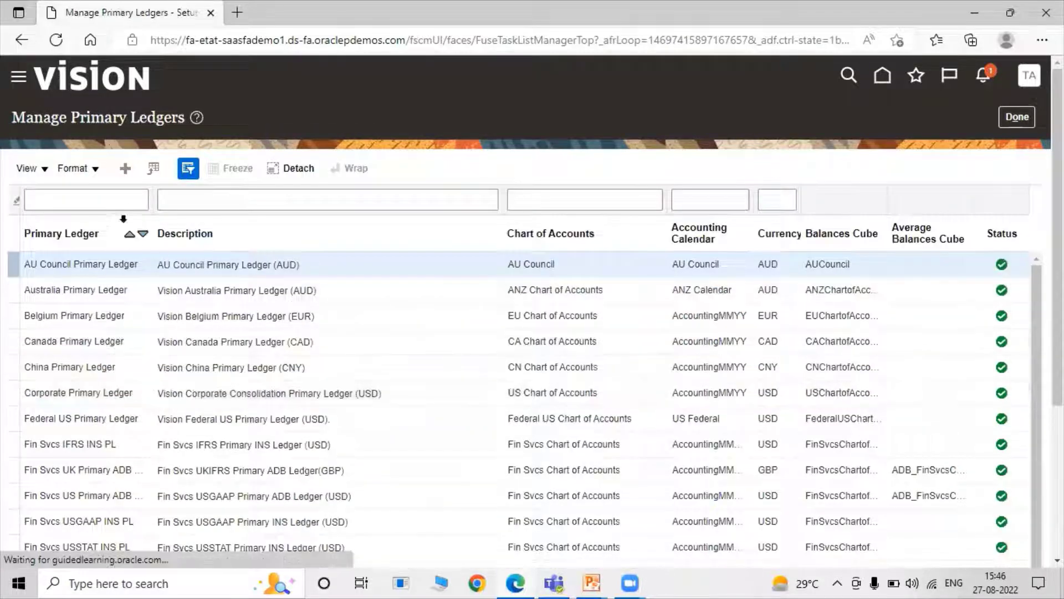
pyautogui.click(126, 170)
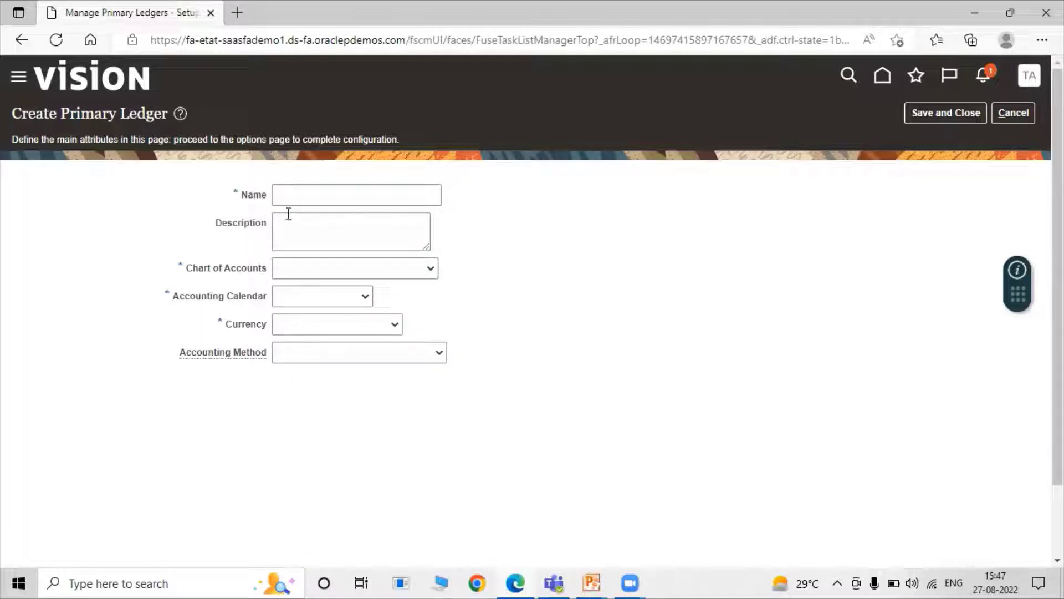
# Name the ledger 'TATA Primary Ledger' with chart of accounts TATA Structure Instance and calendar TATA CAL
pyautogui.click(323, 199)
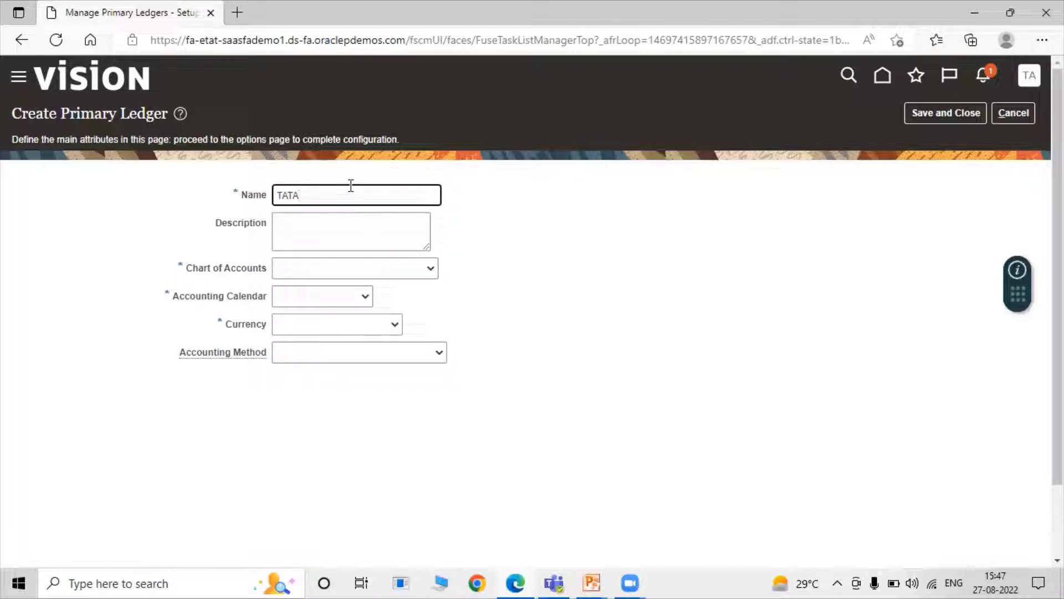
pyautogui.write('TATA Primary')
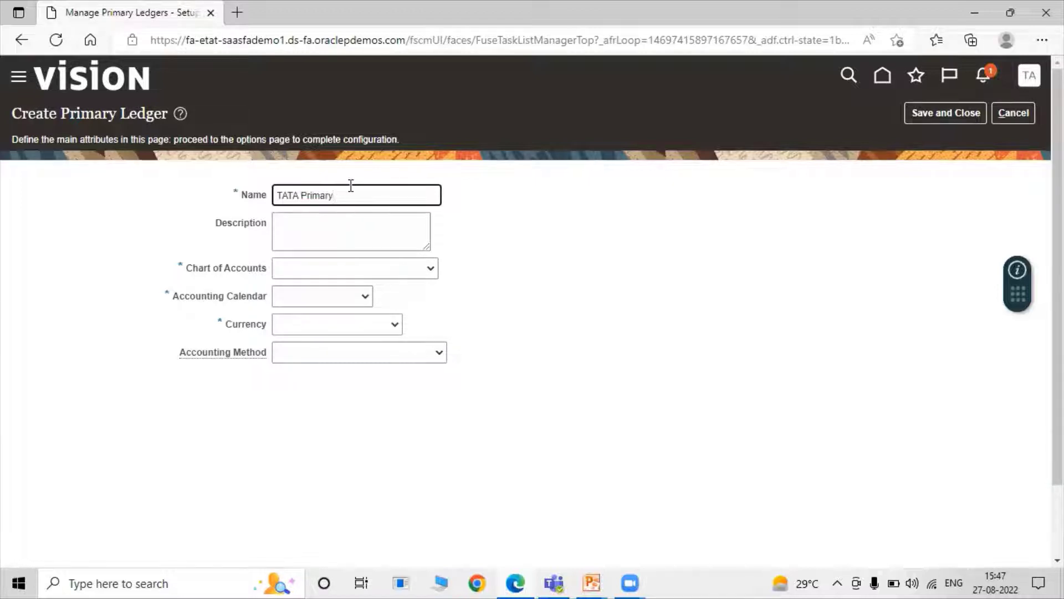
pyautogui.write(' Ledger')
pyautogui.click(379, 215)
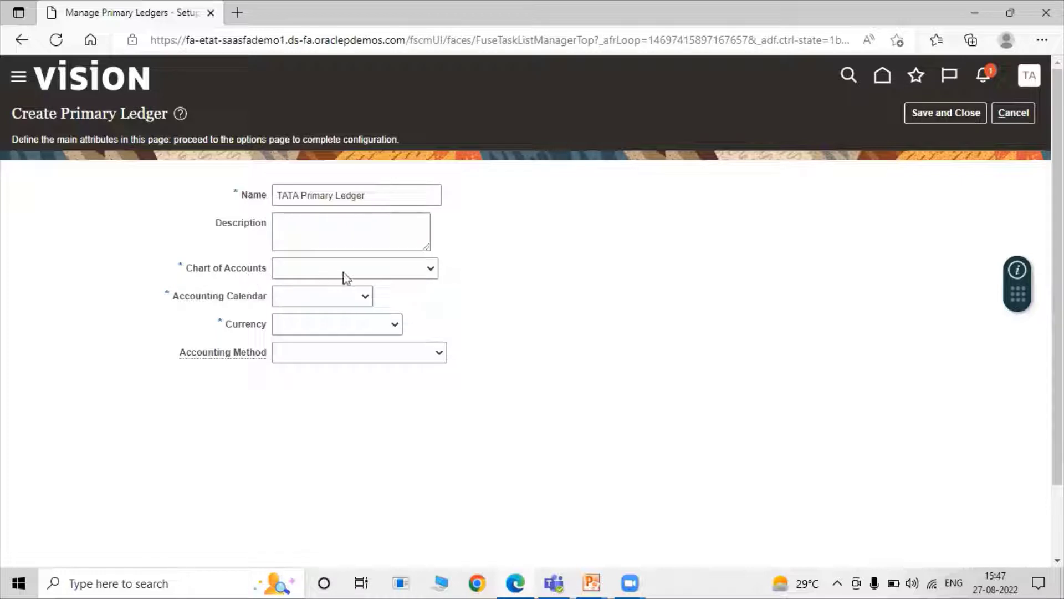
pyautogui.click(369, 271)
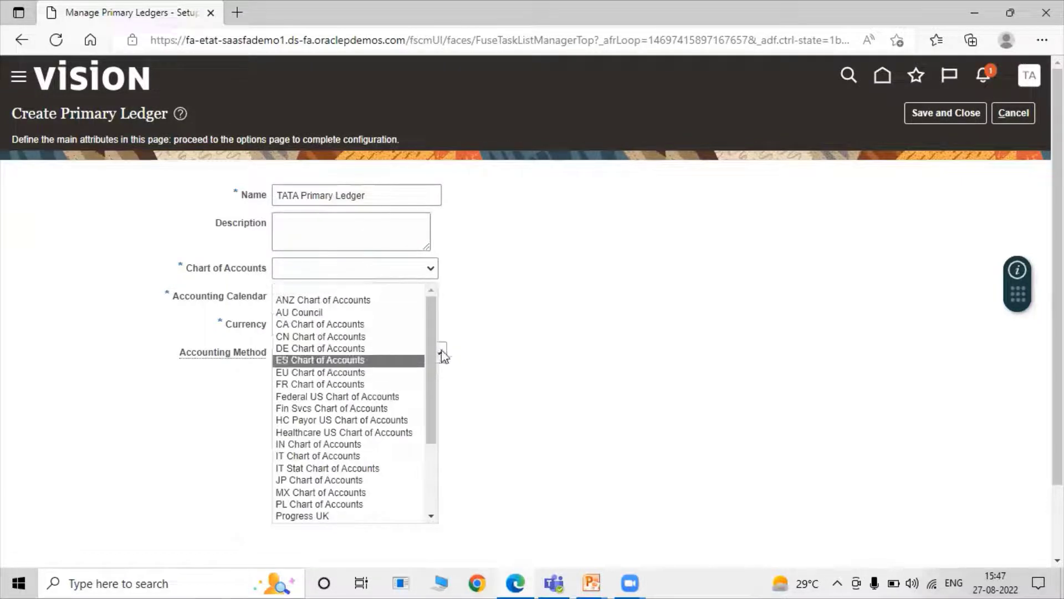
pyautogui.scroll(-1, 440, 351)
pyautogui.scroll(-1, 382, 240)
pyautogui.click(373, 239)
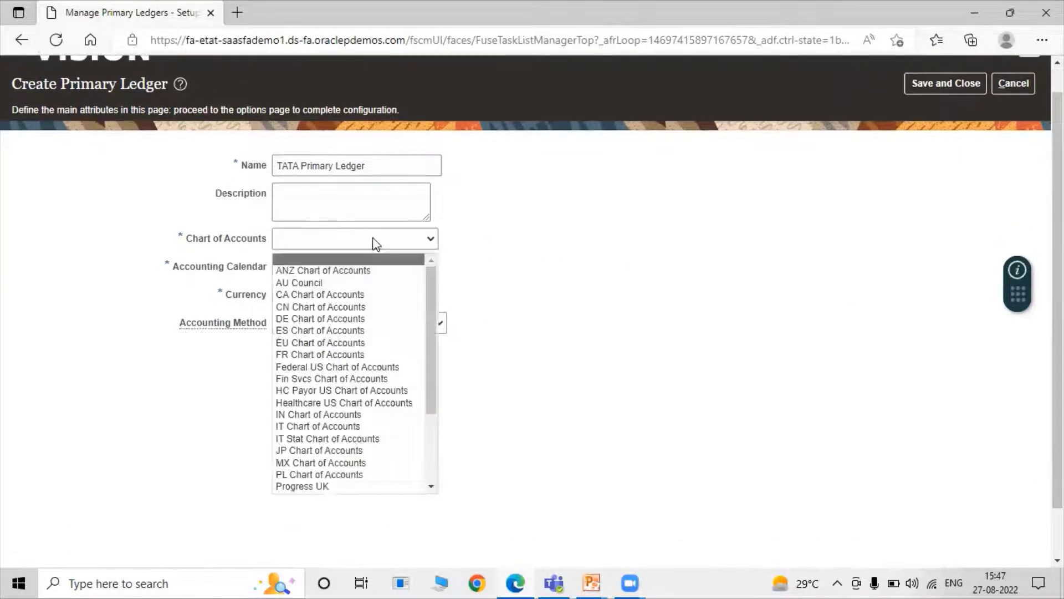
pyautogui.scroll(-3, 431, 323)
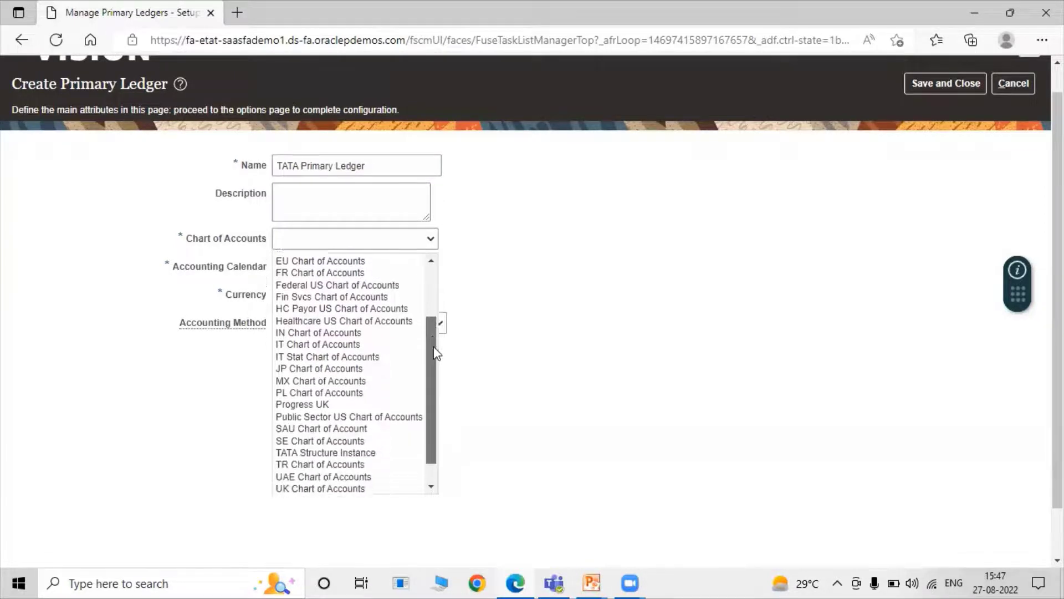
pyautogui.click(363, 438)
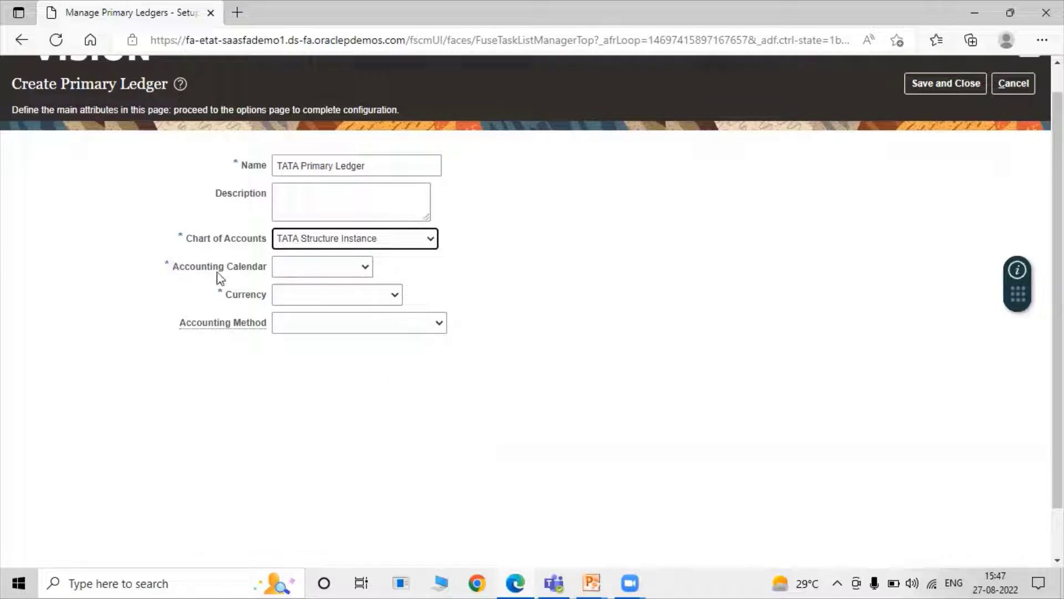
pyautogui.click(314, 269)
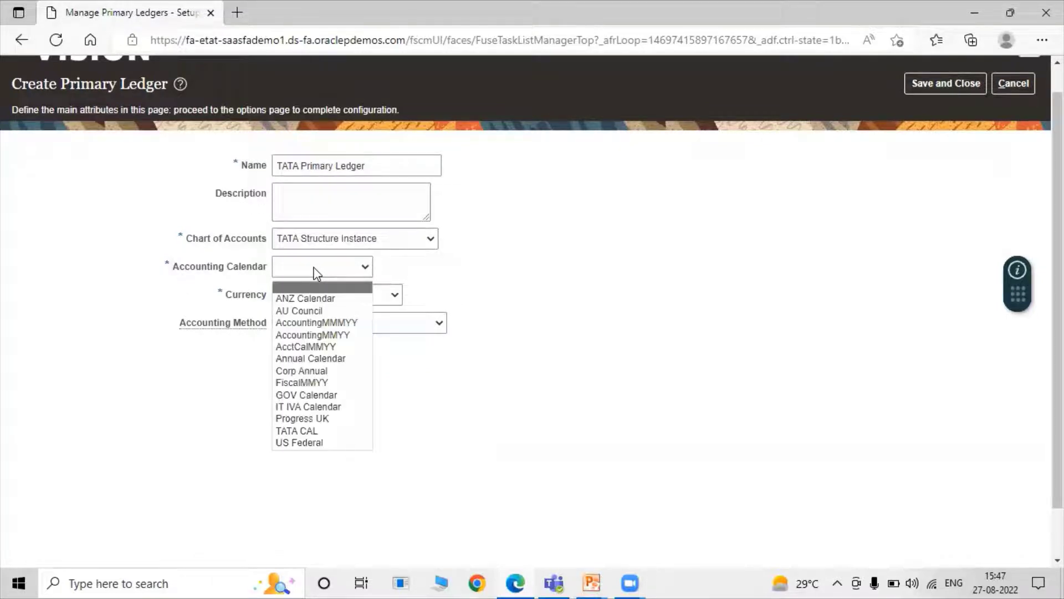
pyautogui.click(299, 431)
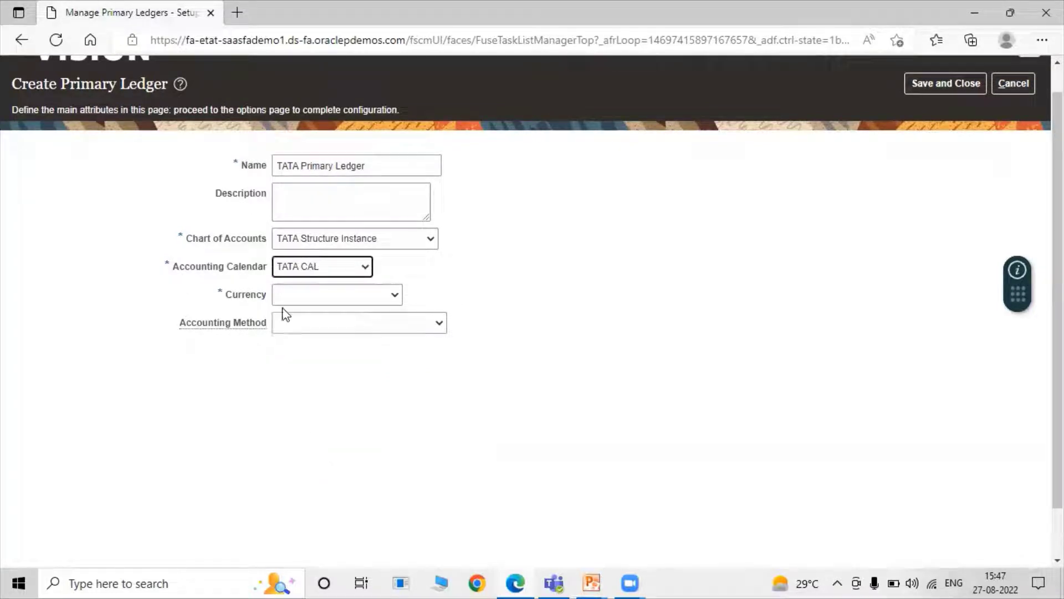
# Choose USD - US Dollar as the ledger currency and Standard Accrual as the accounting method
pyautogui.click(324, 298)
pyautogui.scroll(-1, 482, 277)
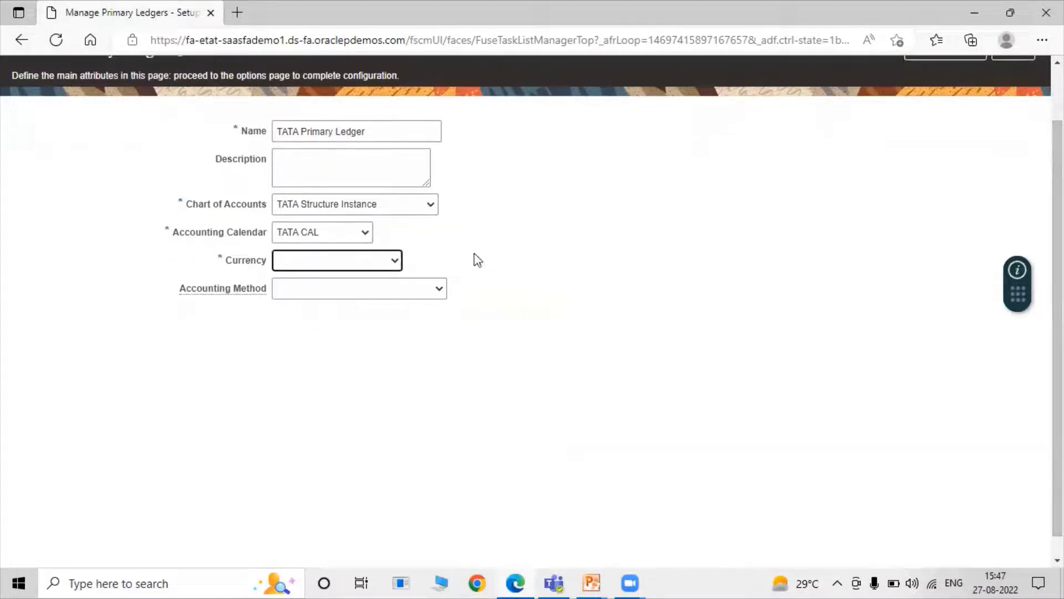
pyautogui.click(358, 262)
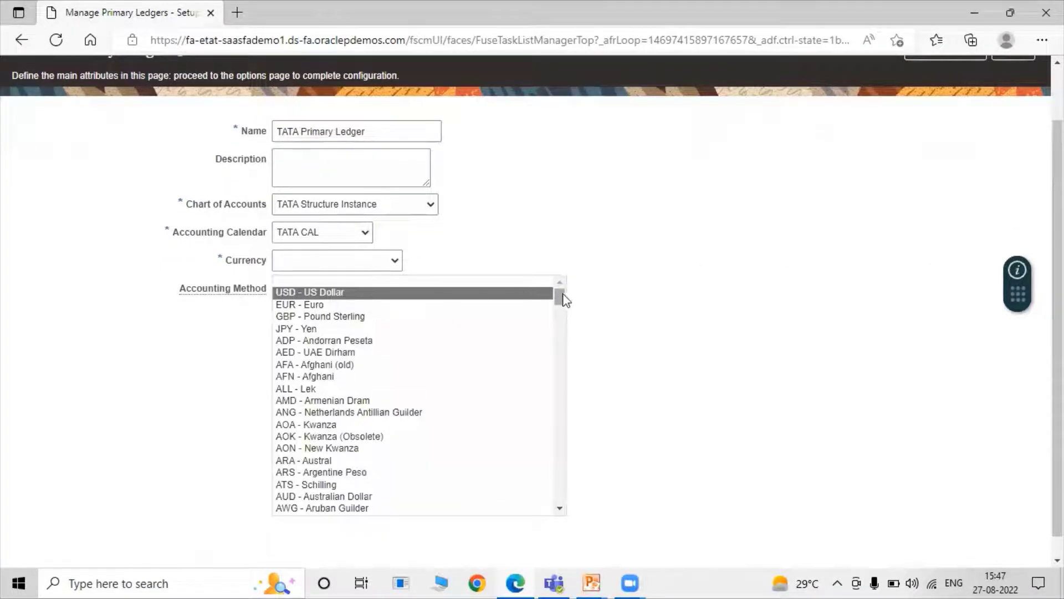
pyautogui.moveTo(560, 296); pyautogui.dragTo(560, 298)
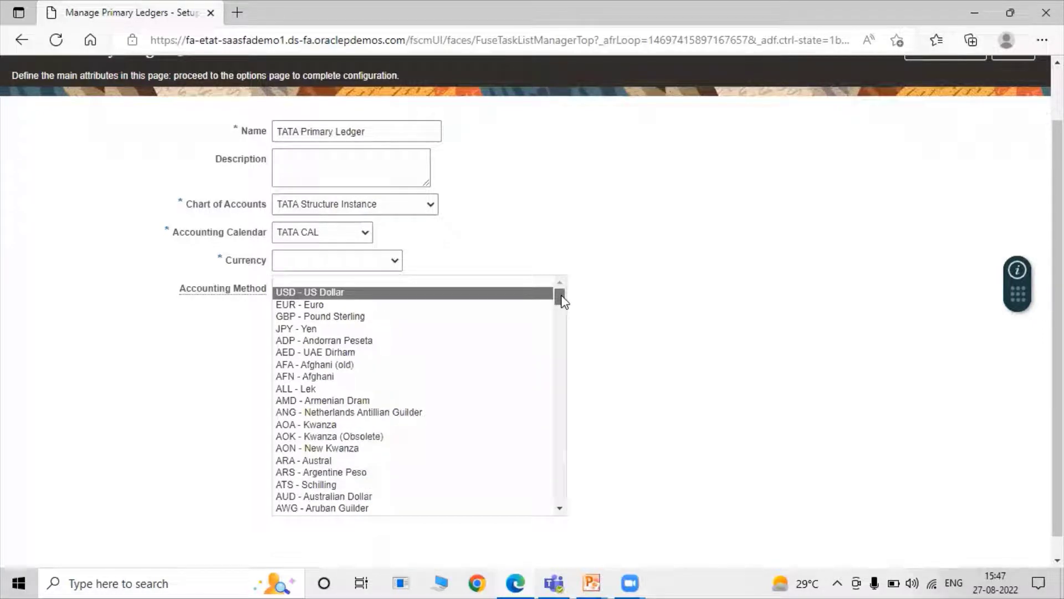
pyautogui.moveTo(563, 300); pyautogui.dragTo(485, 297)
pyautogui.click(413, 293)
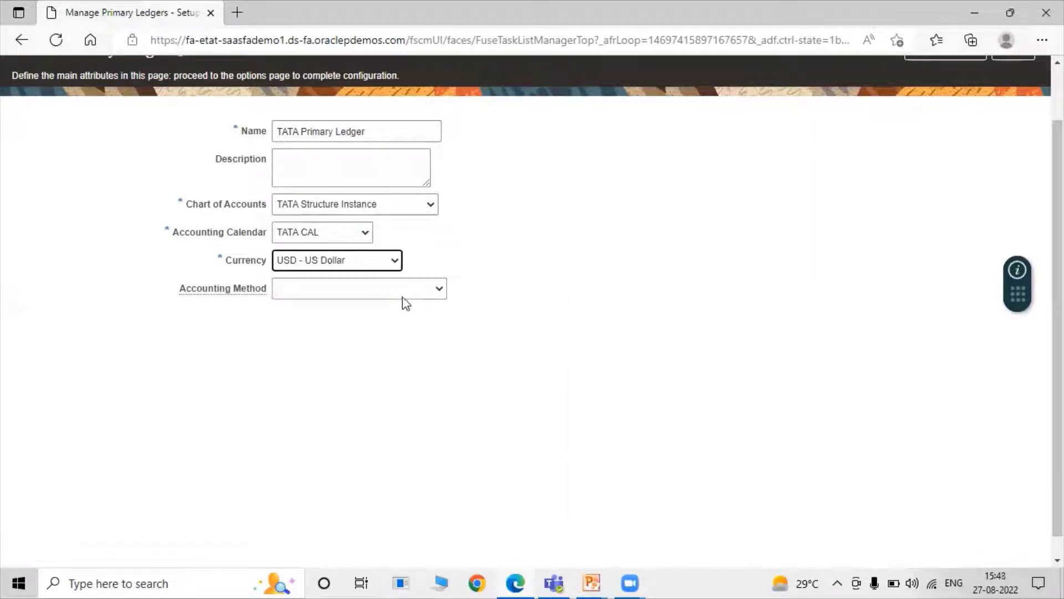
pyautogui.click(326, 289)
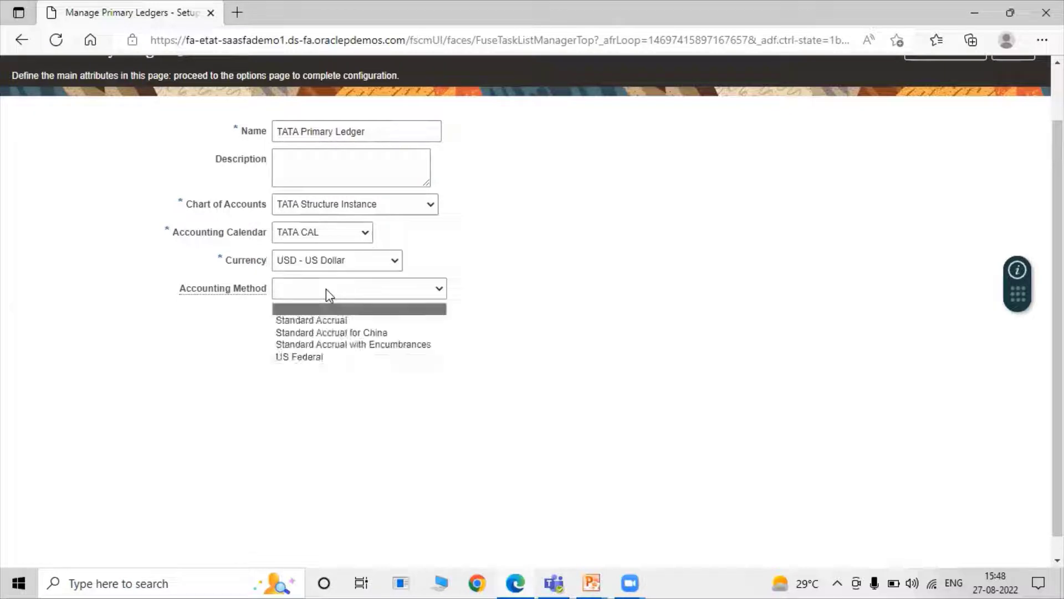
pyautogui.click(335, 322)
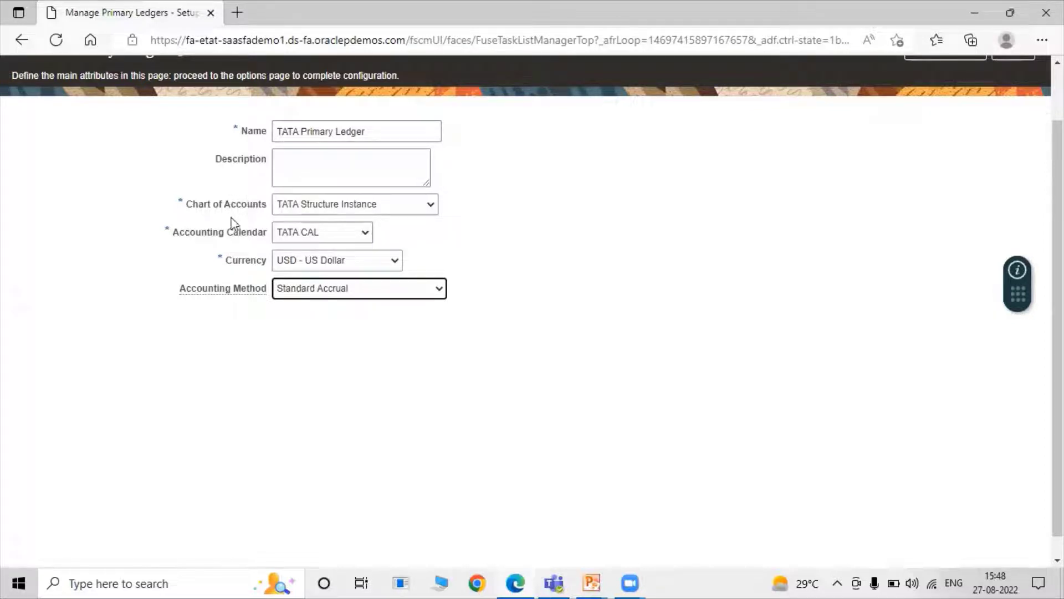
pyautogui.scroll(2, 692, 238)
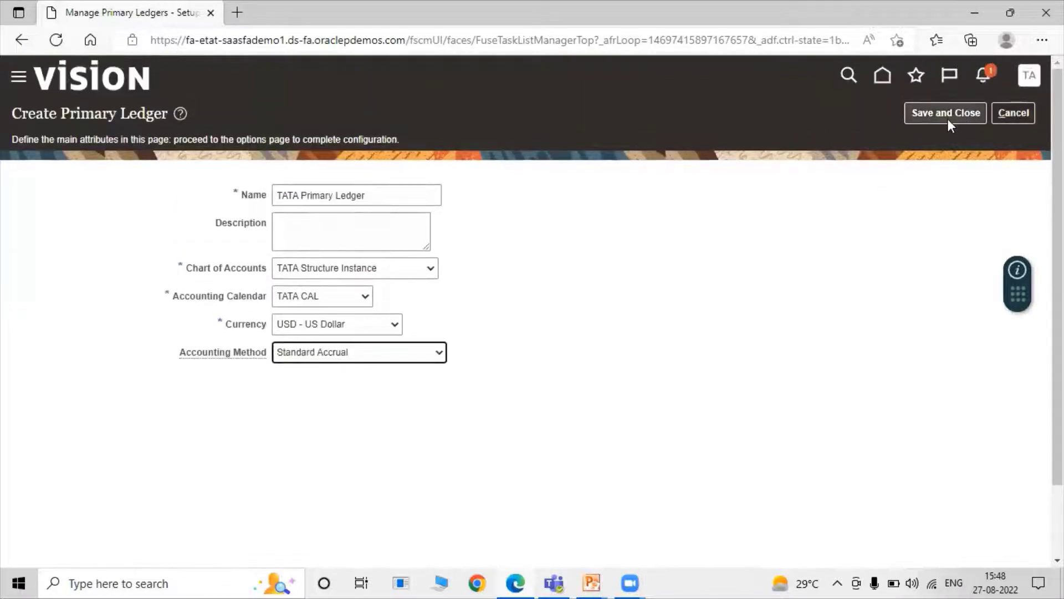
# Save and close the new primary ledger, then select the Specify Ledger Options task
pyautogui.click(946, 120)
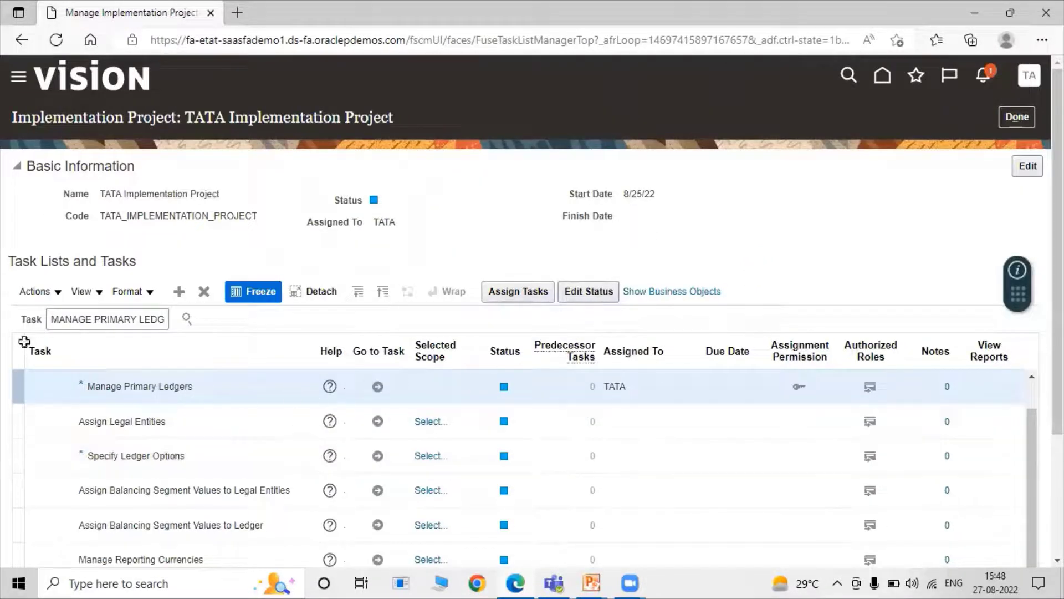
pyautogui.click(273, 464)
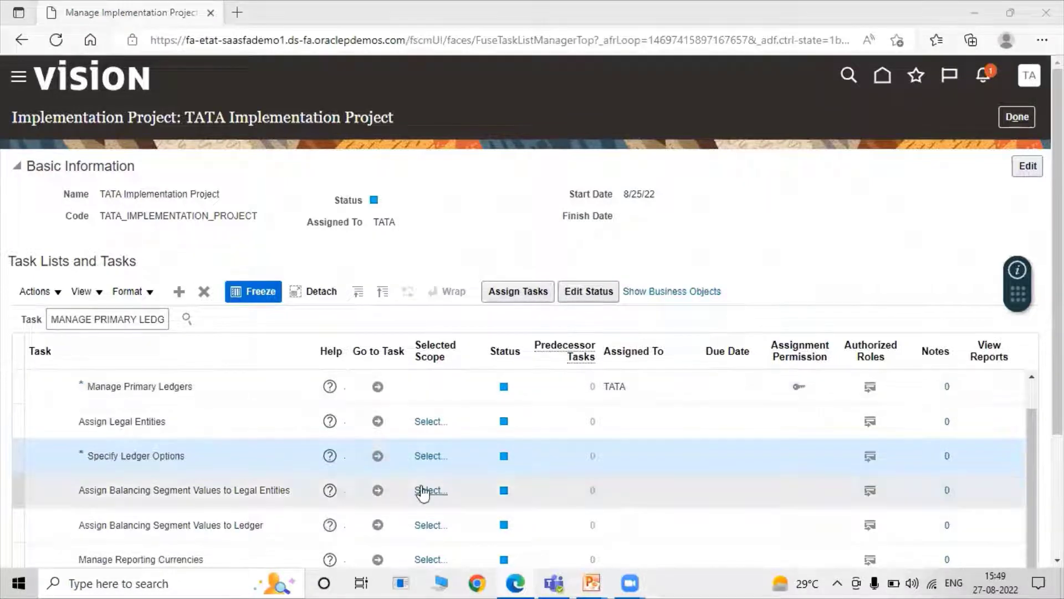
# Scope Specify Ledger Options by choosing Select and Add for Primary Ledger, then apply and go to task
pyautogui.click(426, 457)
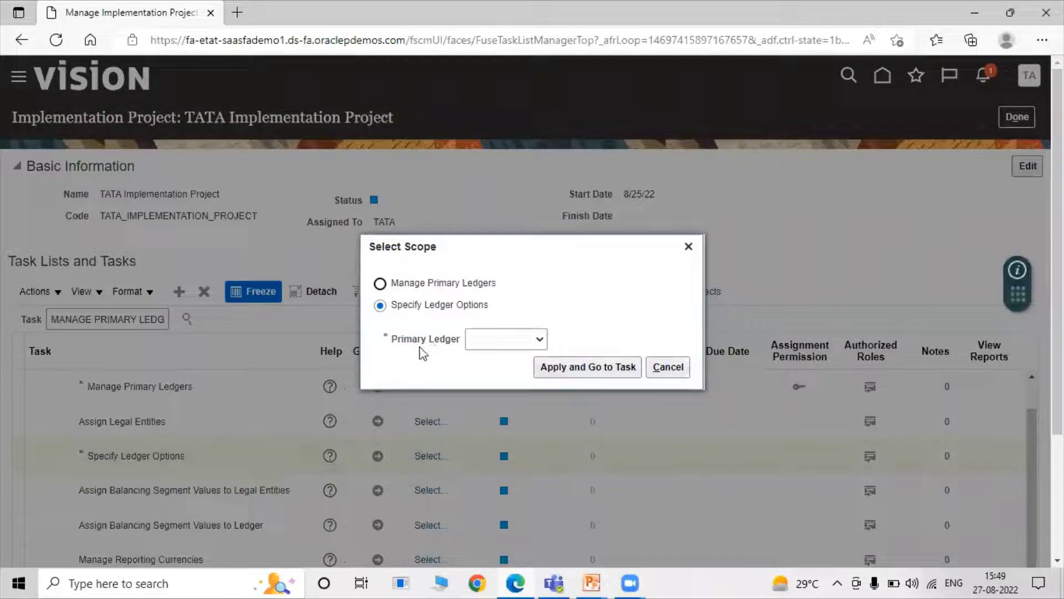
pyautogui.click(472, 344)
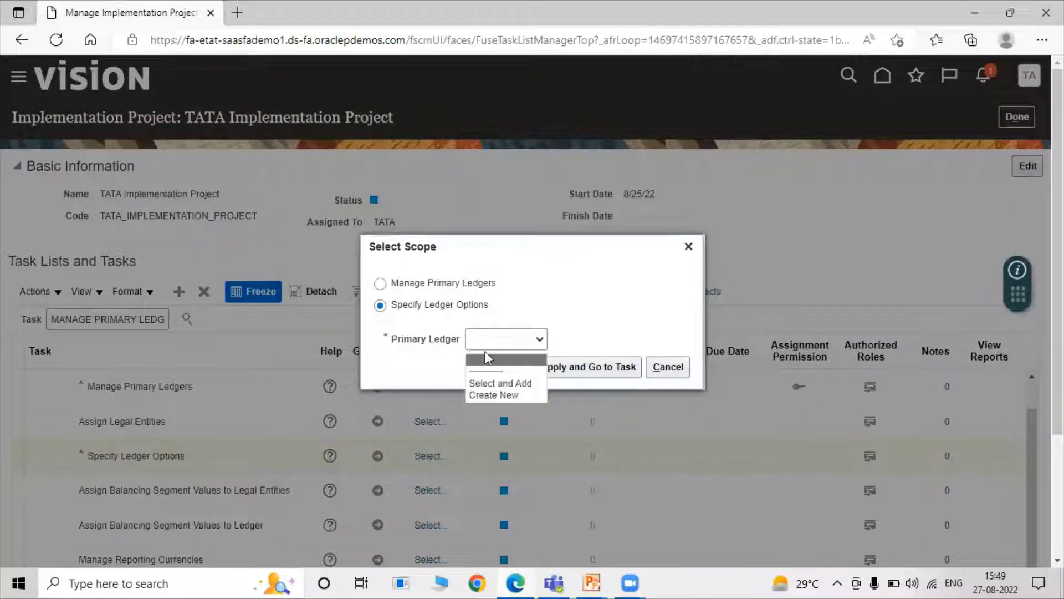
pyautogui.click(506, 380)
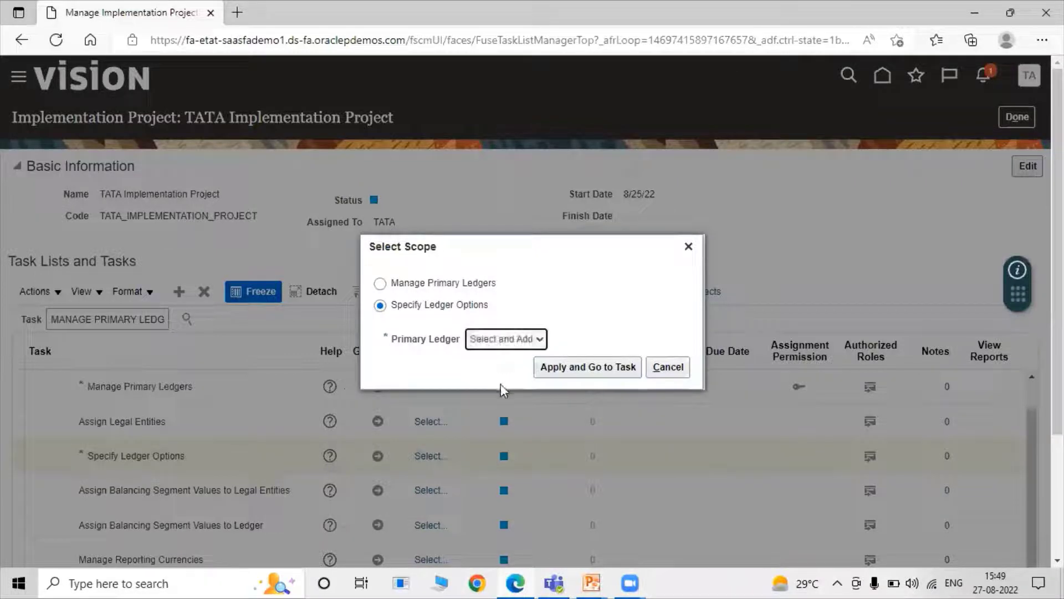
pyautogui.click(569, 368)
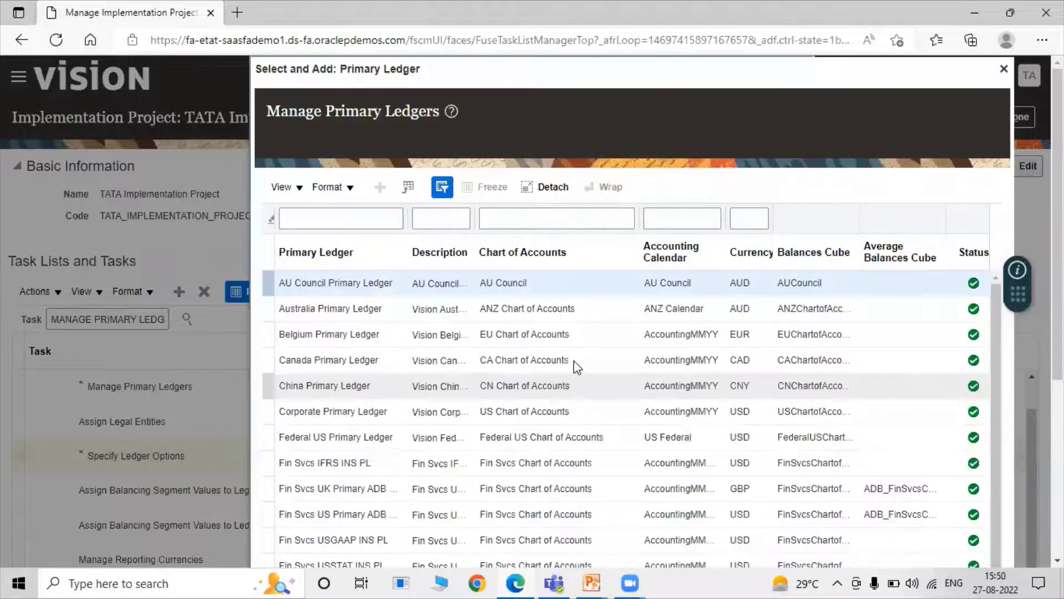
# Filter the primary ledgers by 'TATA', select TATA Primary Ledger and save it as the scope
pyautogui.click(353, 194)
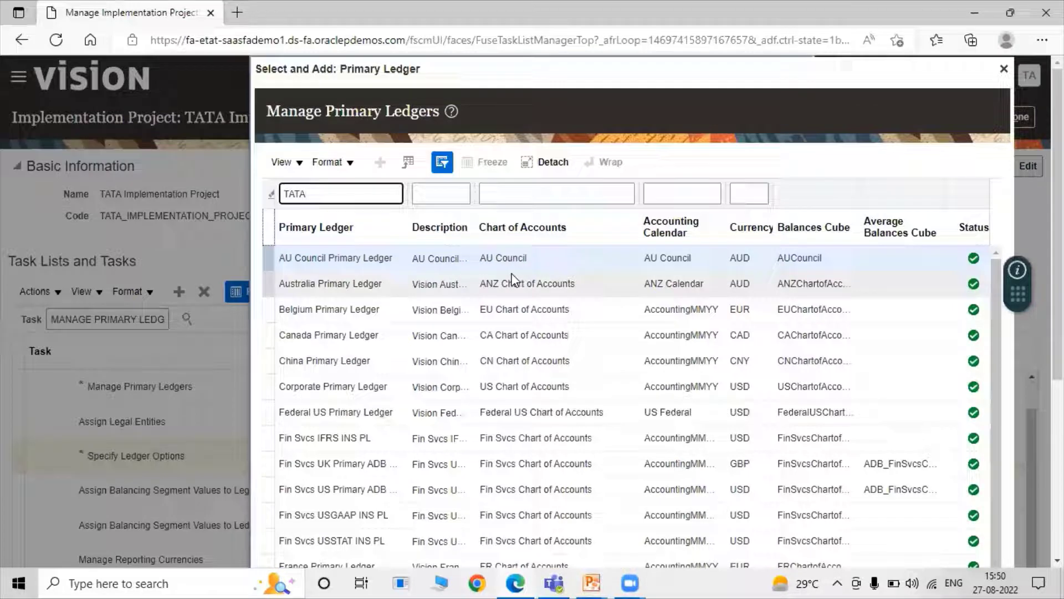
pyautogui.press('Return')
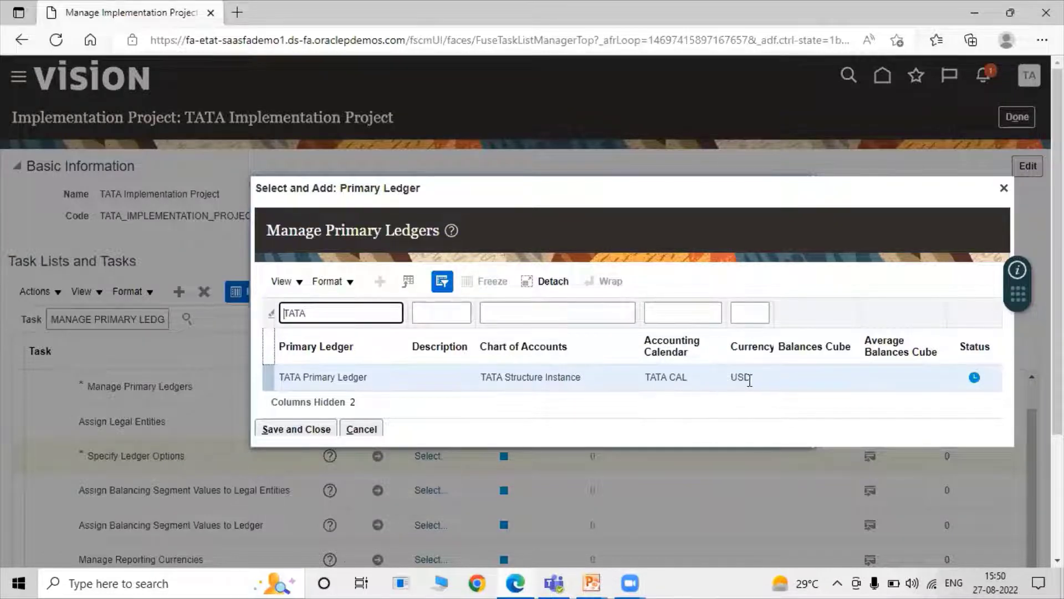
pyautogui.moveTo(974, 380)
pyautogui.click(411, 377)
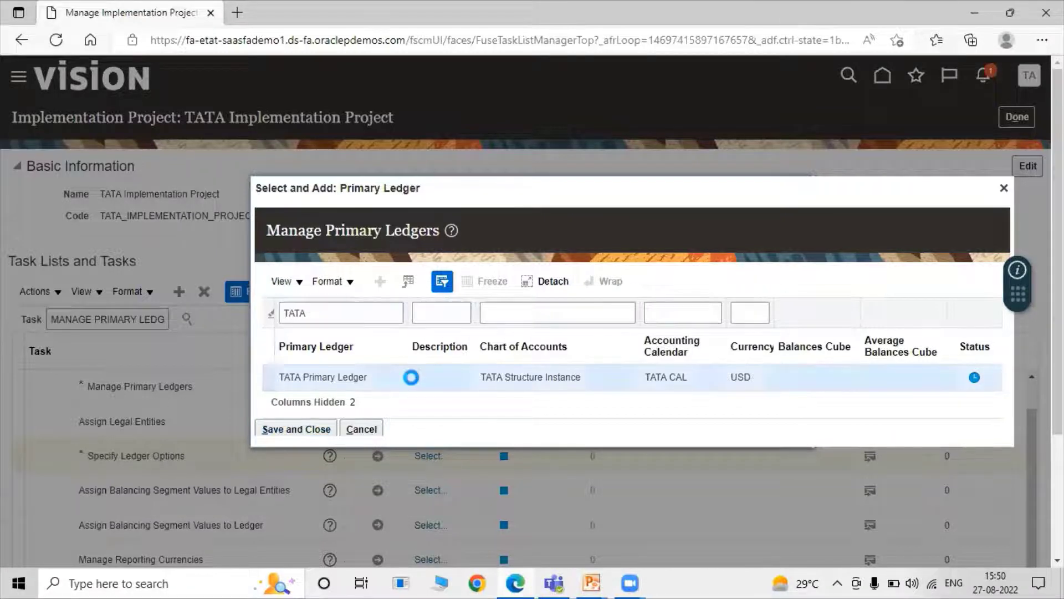
pyautogui.click(299, 428)
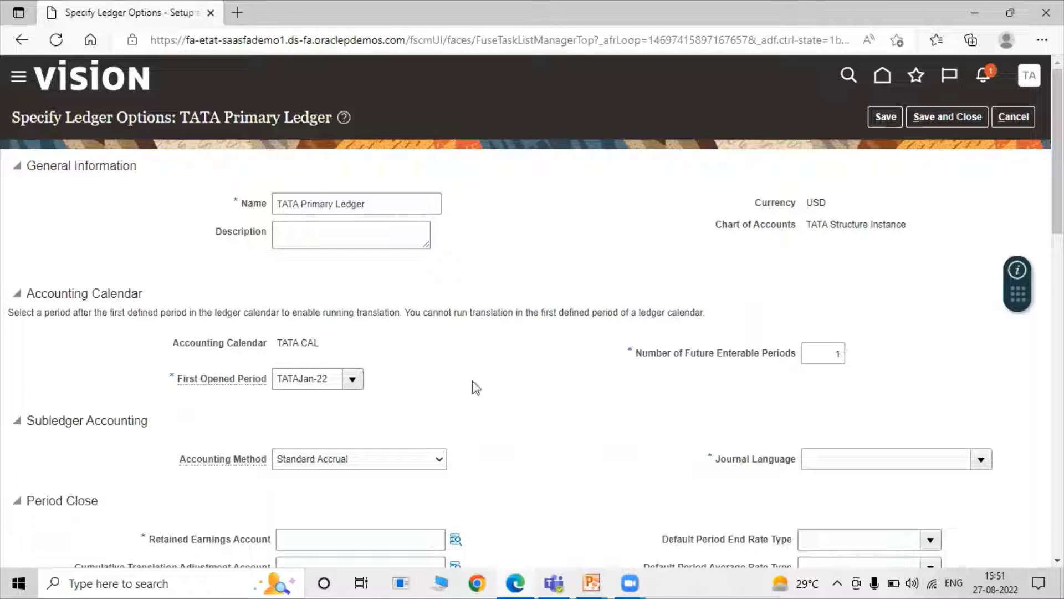
# Check the Accounting Method dropdown and leave it at Standard Accrual
pyautogui.scroll(-3, 496, 361)
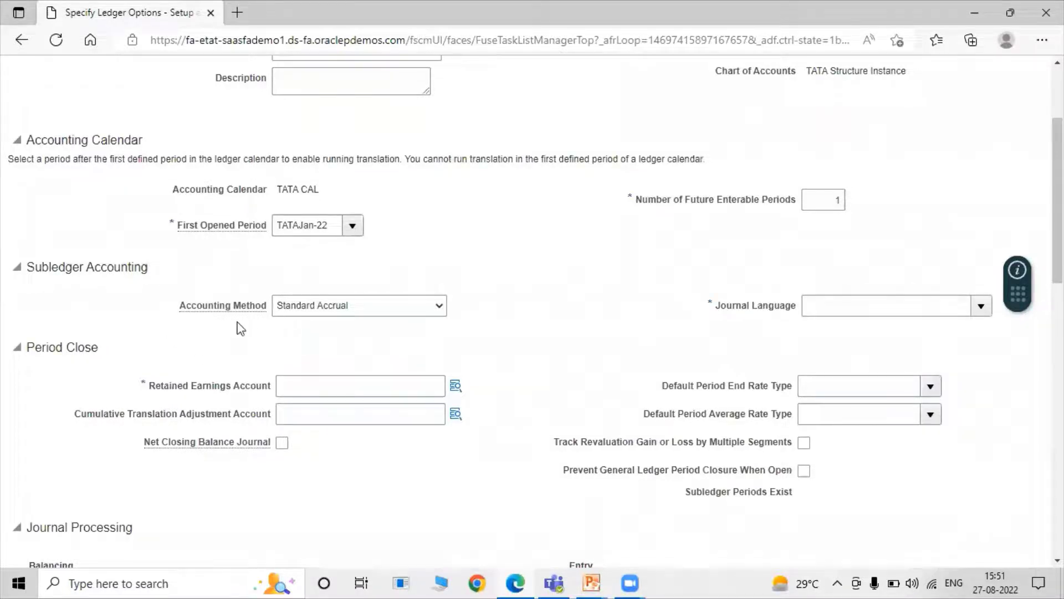
pyautogui.click(332, 311)
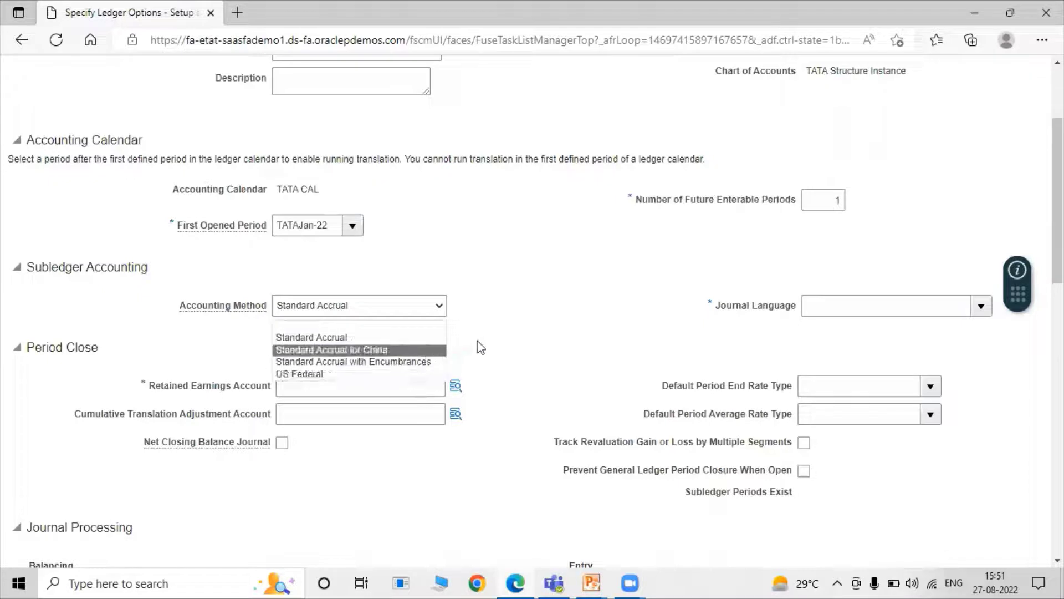
pyautogui.click(487, 328)
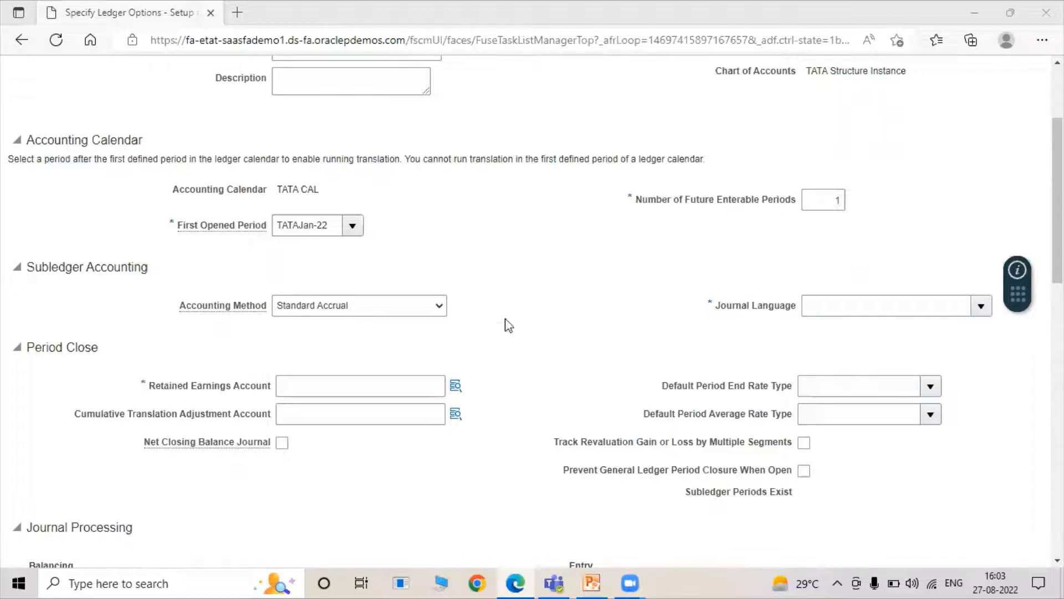
# Choose US – American English as TATA Primary Ledger's journal language
pyautogui.scroll(-2, 1058, 211)
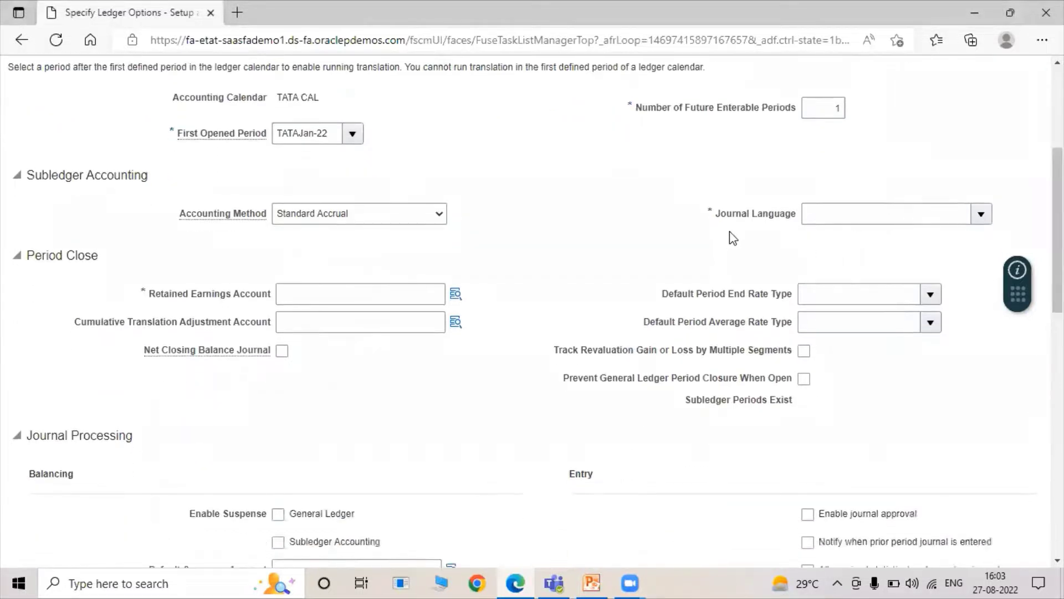
pyautogui.click(981, 215)
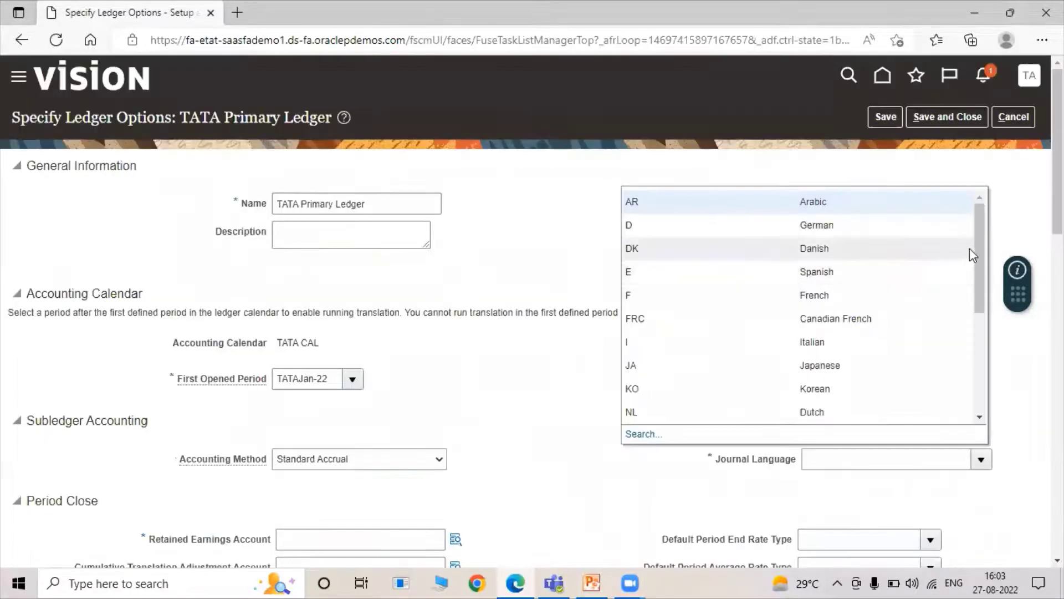
pyautogui.moveTo(979, 255); pyautogui.dragTo(978, 393)
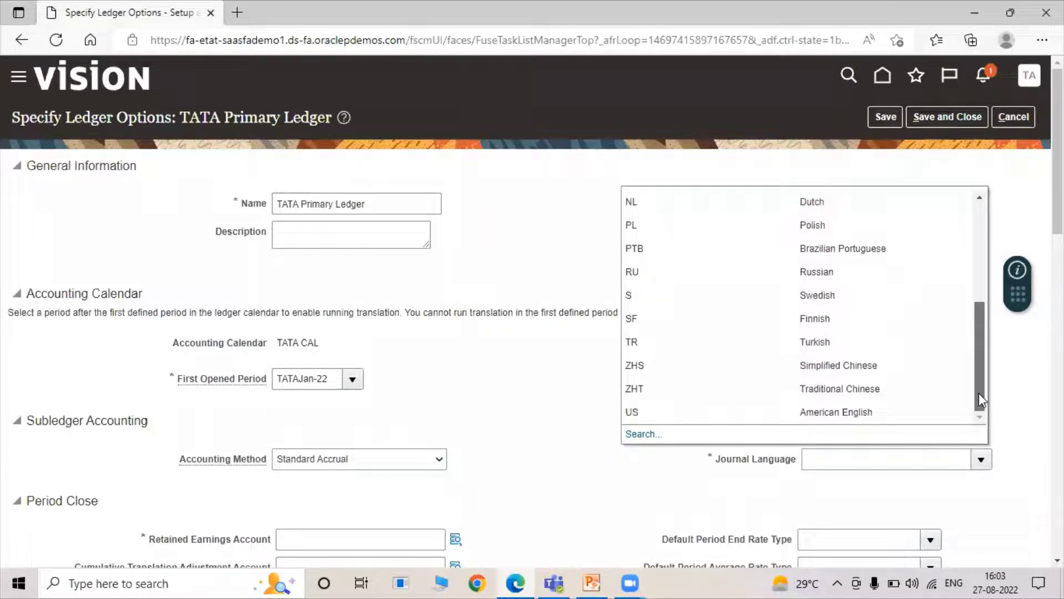
pyautogui.click(854, 413)
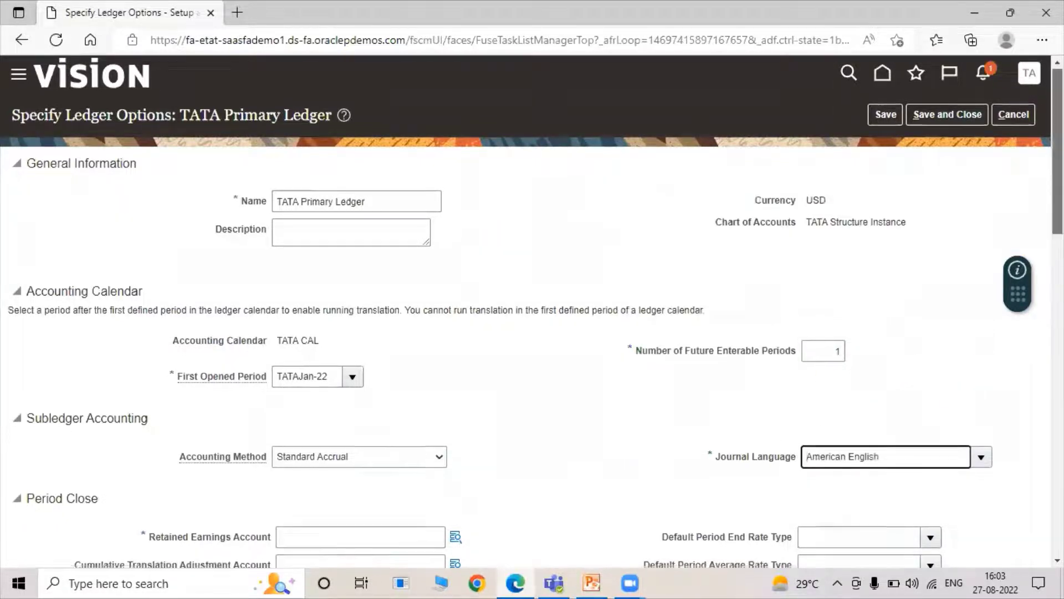
pyautogui.scroll(-4, 854, 413)
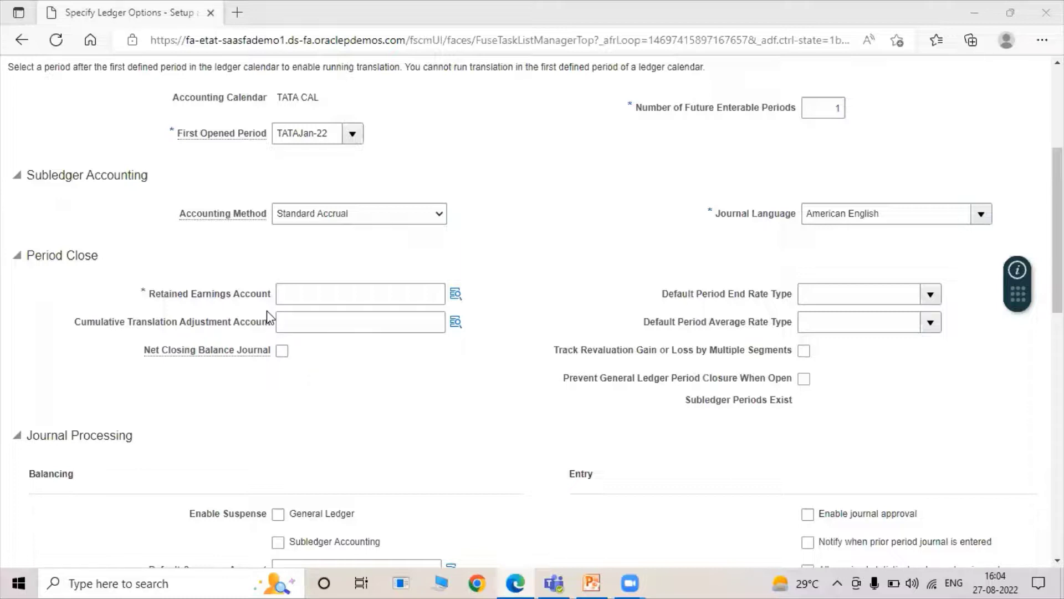
# Build the retained earnings account from company 1000, department 1100 and account 11104, and confirm it
pyautogui.click(457, 296)
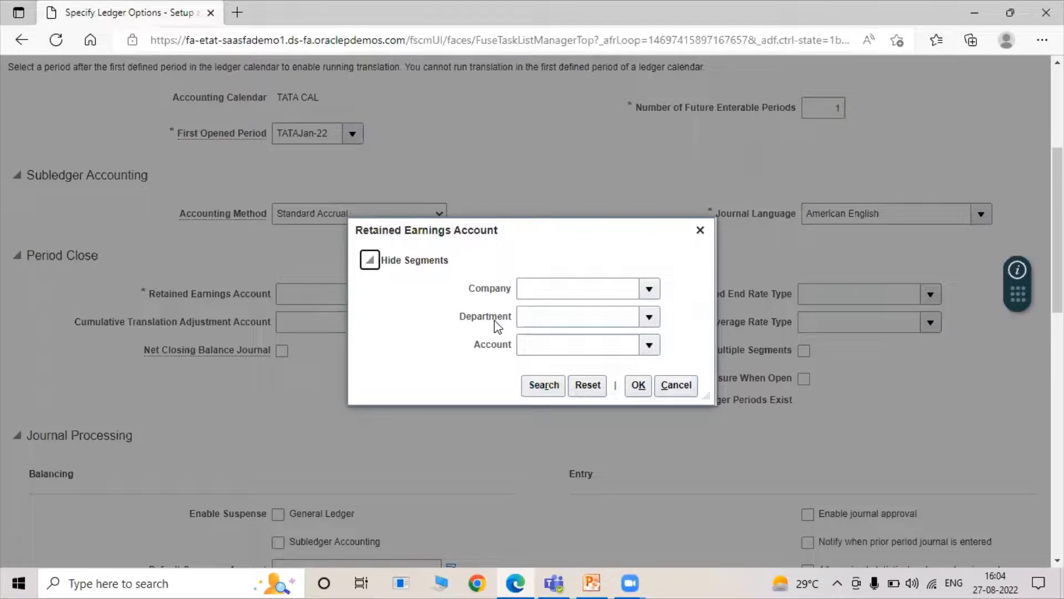
pyautogui.click(649, 288)
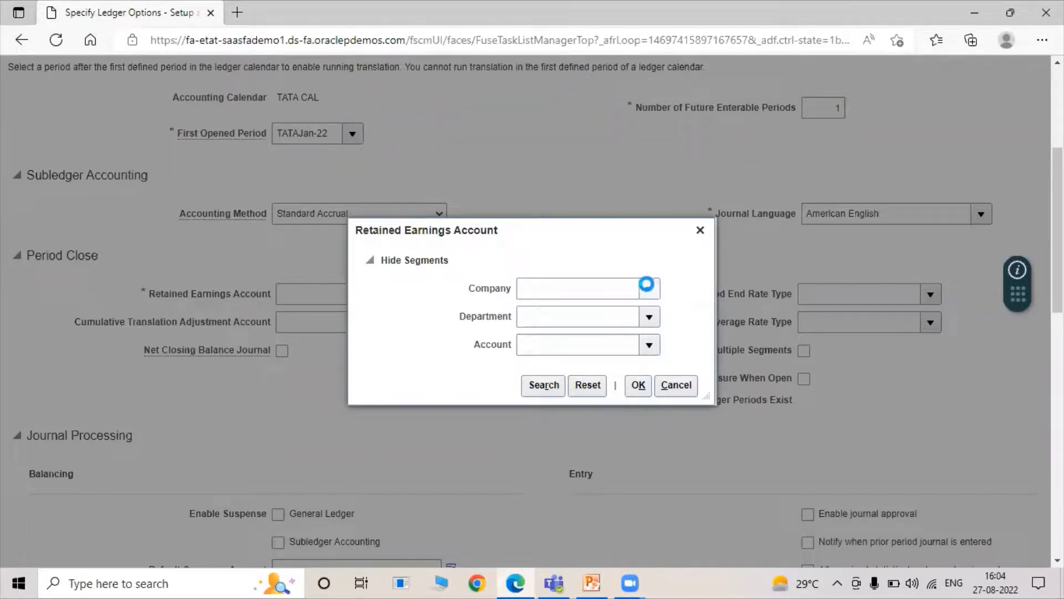
pyautogui.click(622, 315)
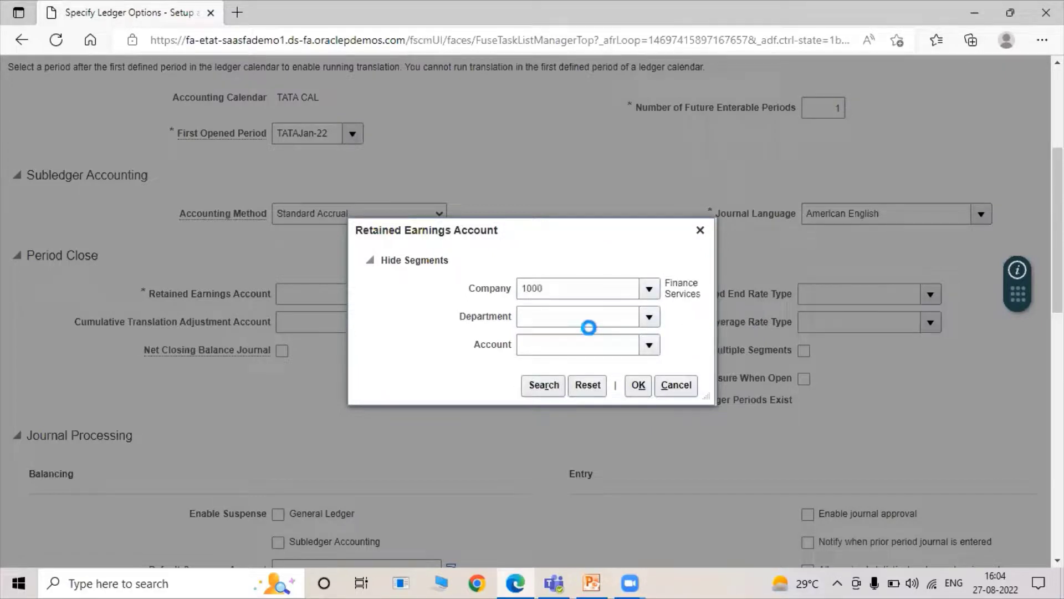
pyautogui.click(597, 323)
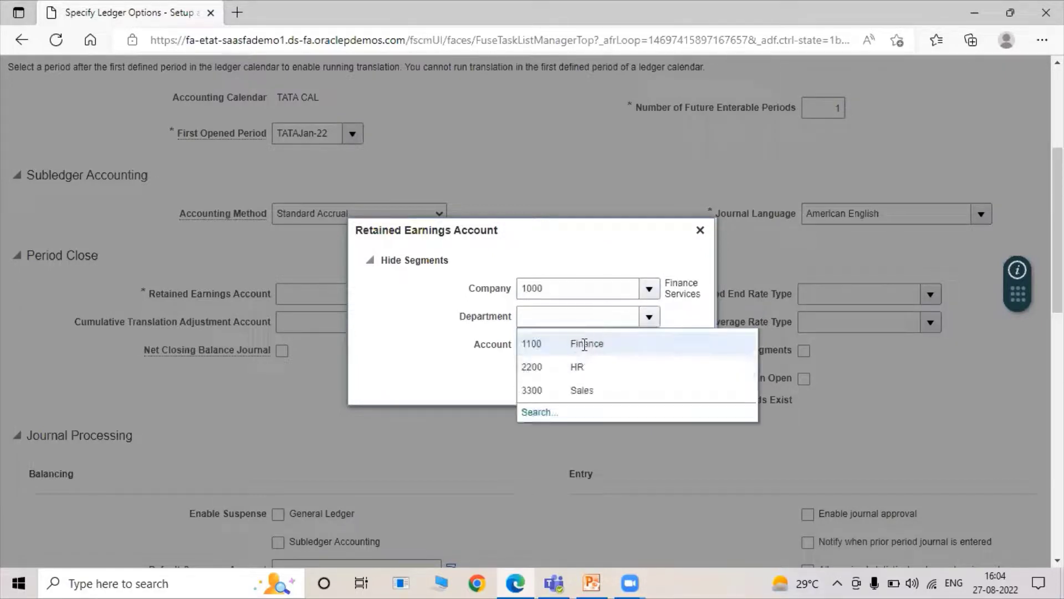
pyautogui.click(583, 342)
pyautogui.click(647, 348)
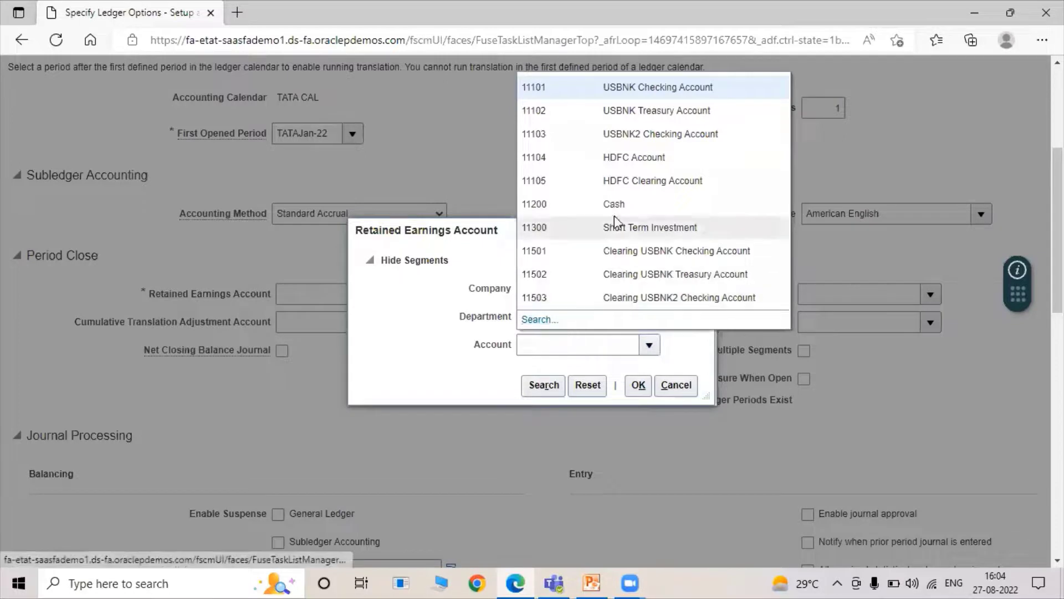
pyautogui.click(644, 156)
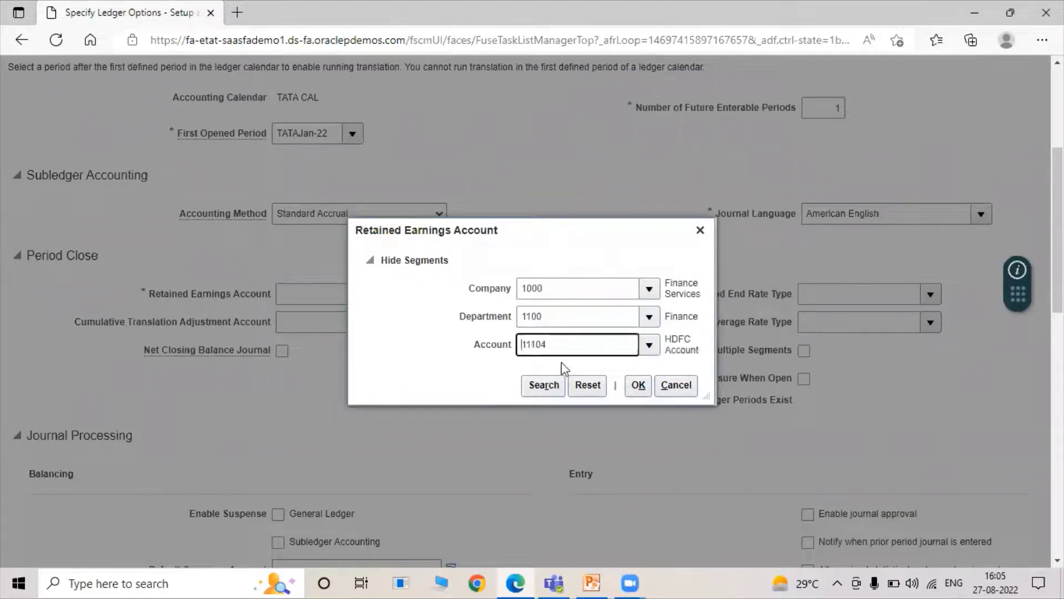
pyautogui.click(639, 384)
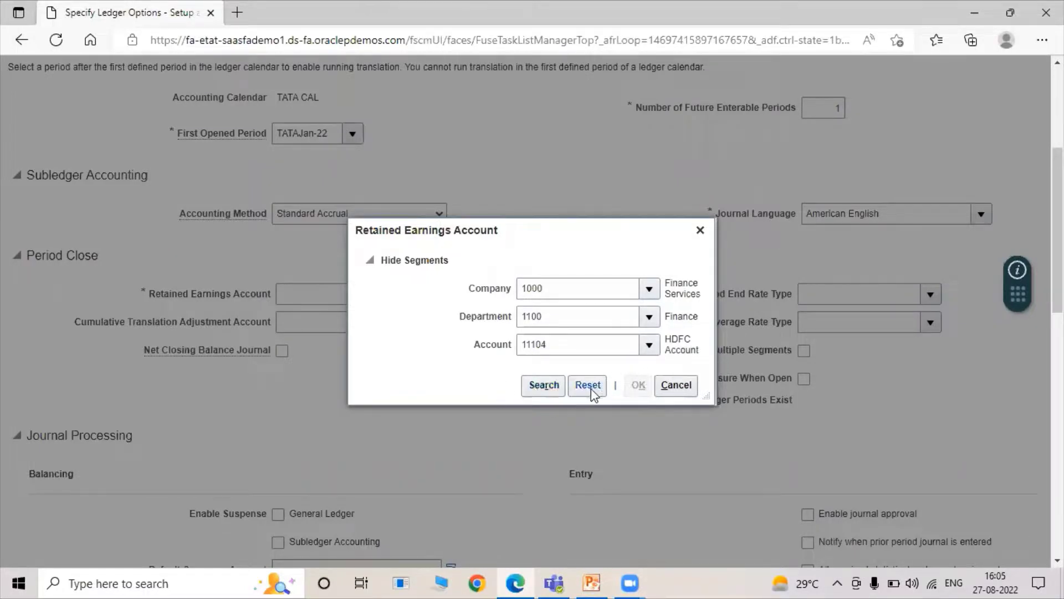
pyautogui.click(627, 385)
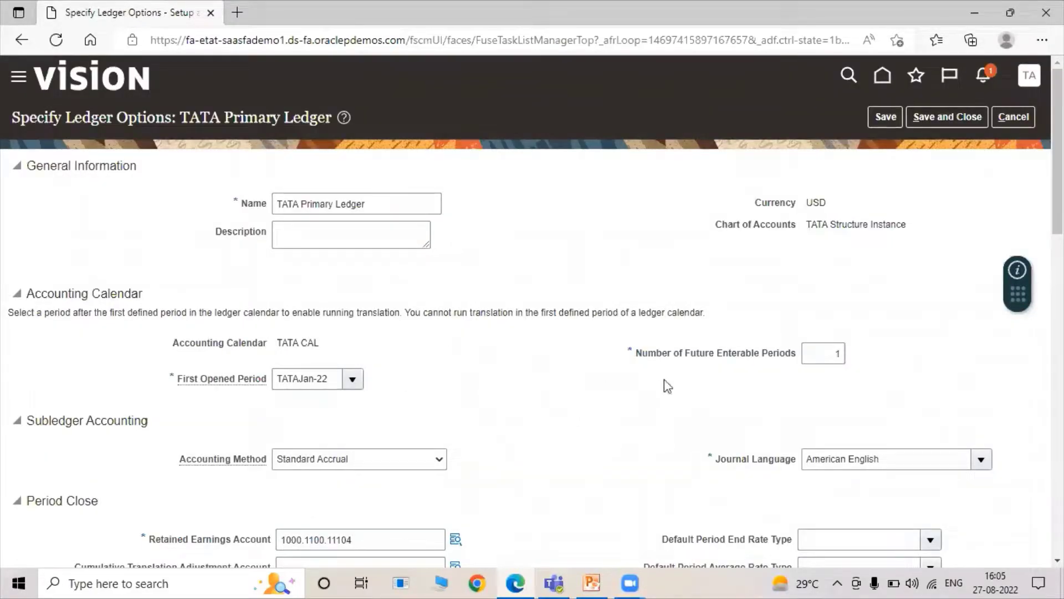
# Review the remaining TATA Primary Ledger options, then save and close them
pyautogui.scroll(-4, 399, 359)
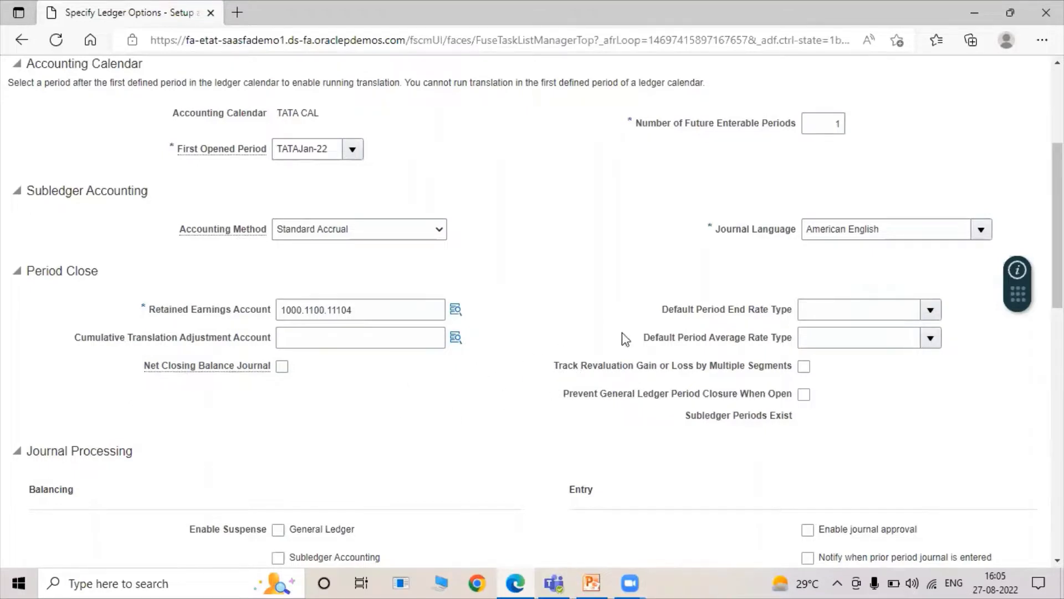
pyautogui.scroll(-3, 625, 339)
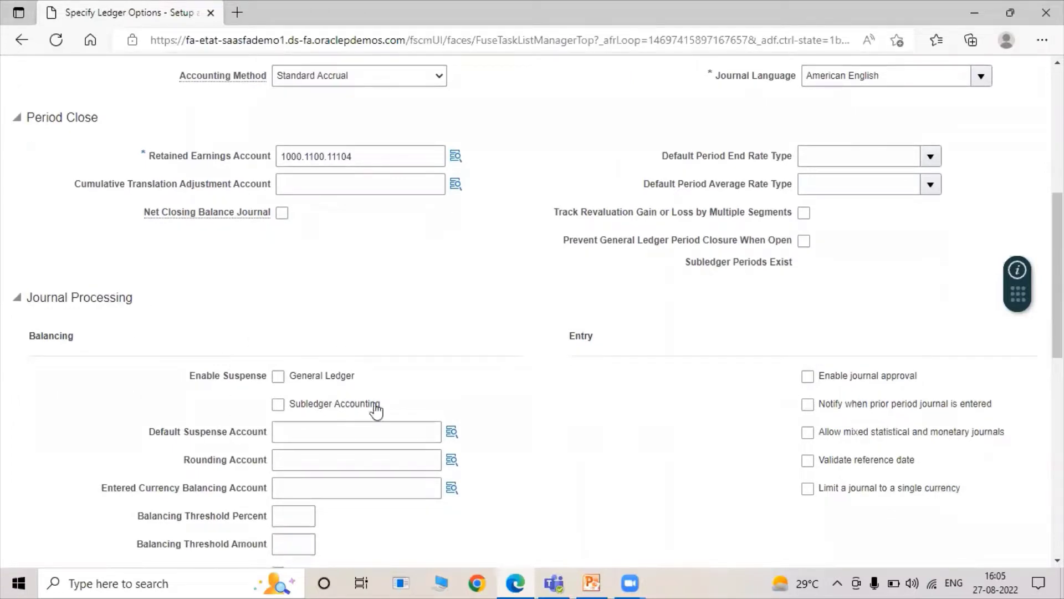
pyautogui.scroll(-1, 554, 393)
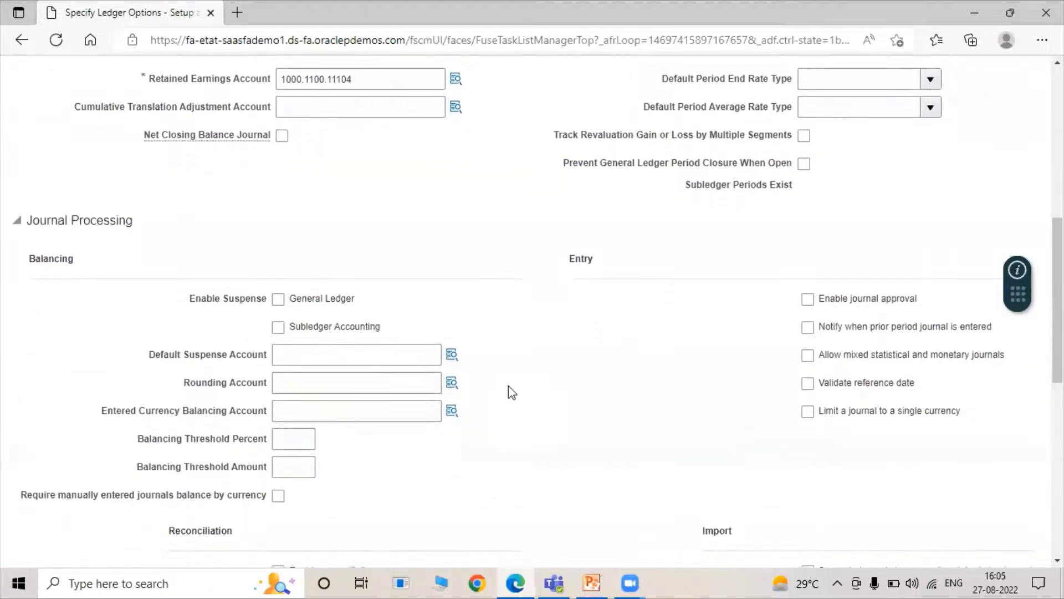
pyautogui.scroll(-3, 511, 392)
pyautogui.scroll(-2, 590, 381)
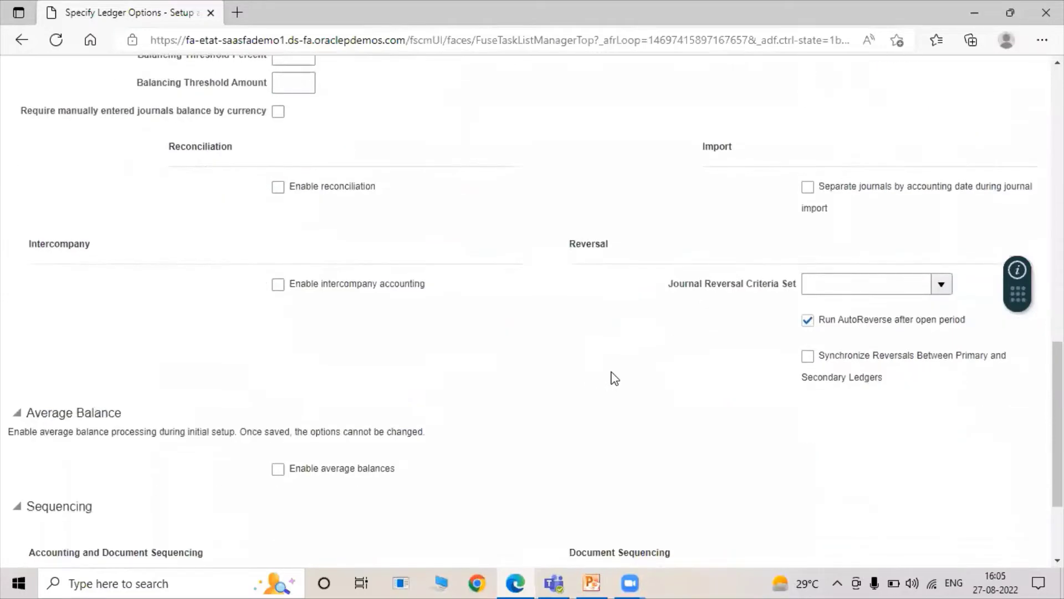
pyautogui.scroll(10, 554, 388)
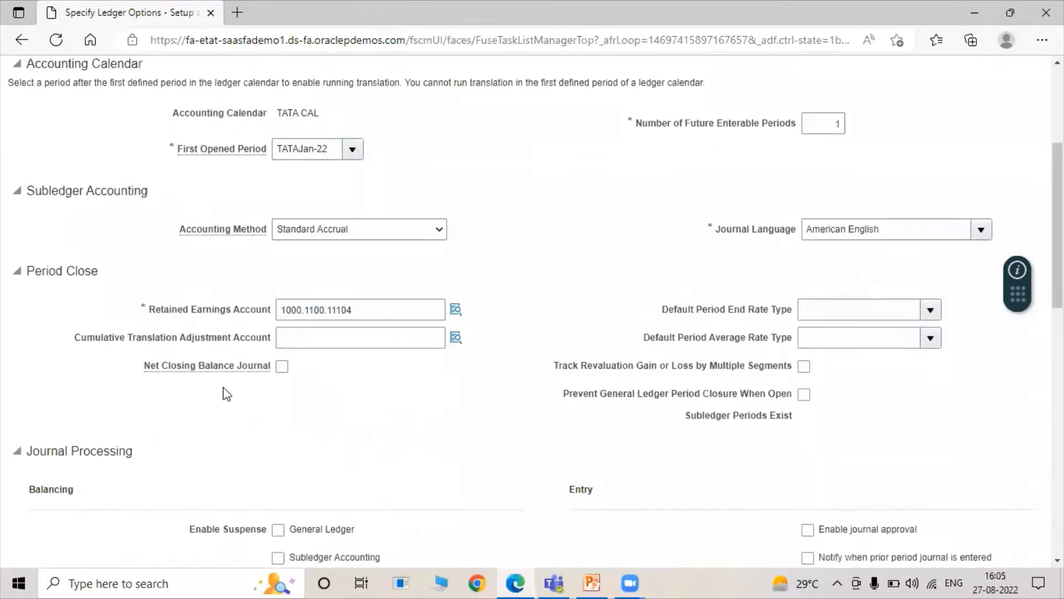
pyautogui.scroll(3, 536, 400)
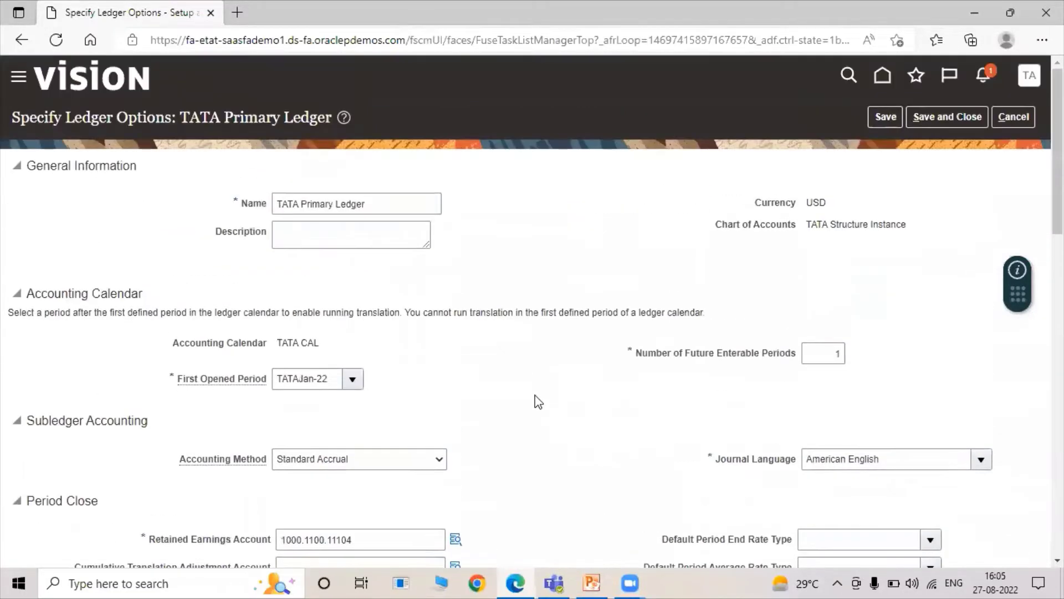
pyautogui.click(933, 122)
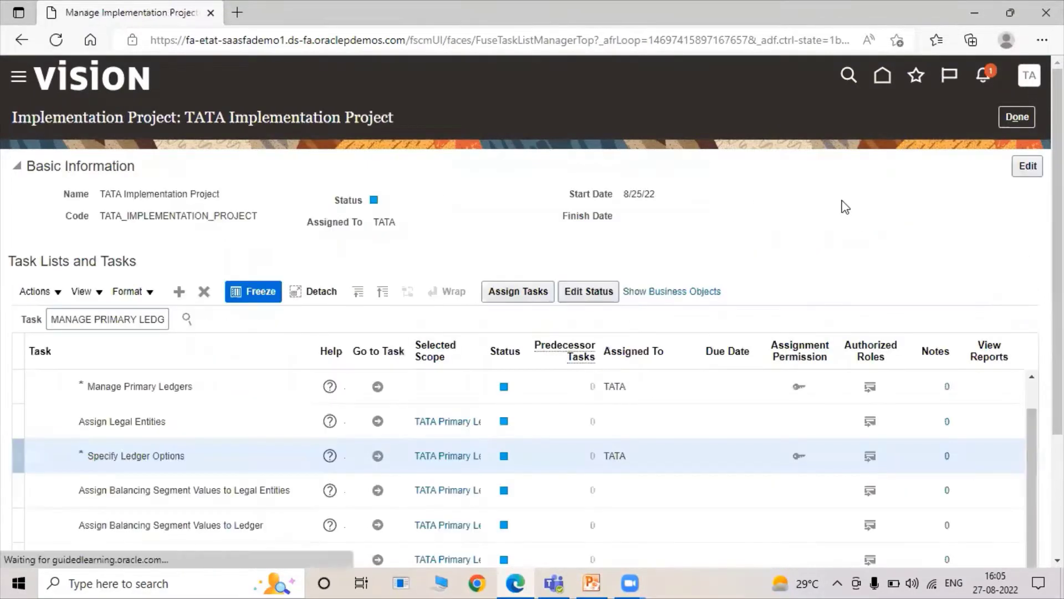
# Widen the Selected Scope column and check the tasks show TATA Primary Ledger scope
pyautogui.scroll(-1, 407, 489)
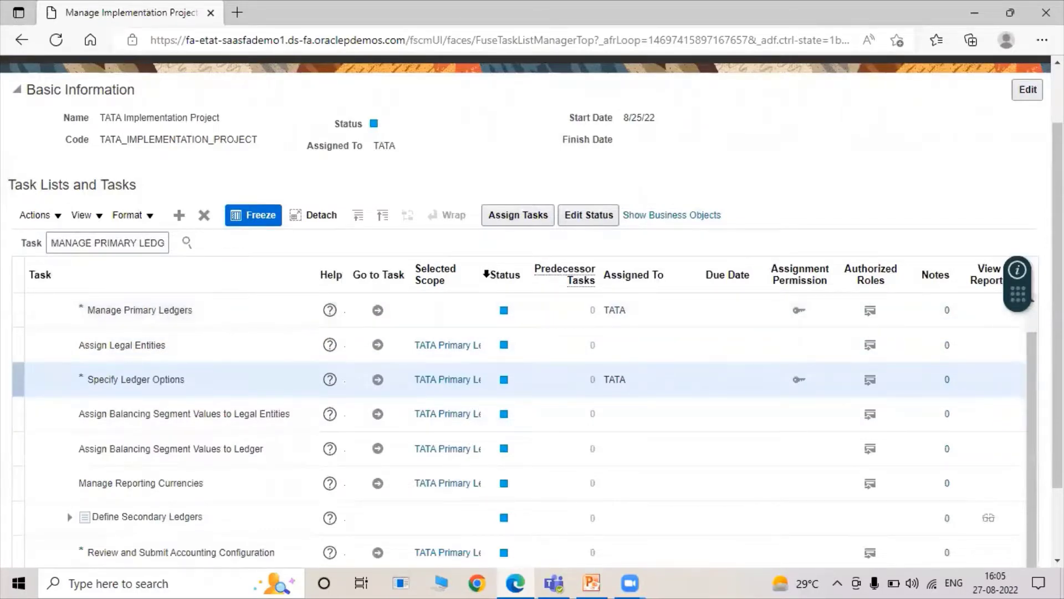
pyautogui.moveTo(519, 275); pyautogui.dragTo(532, 276)
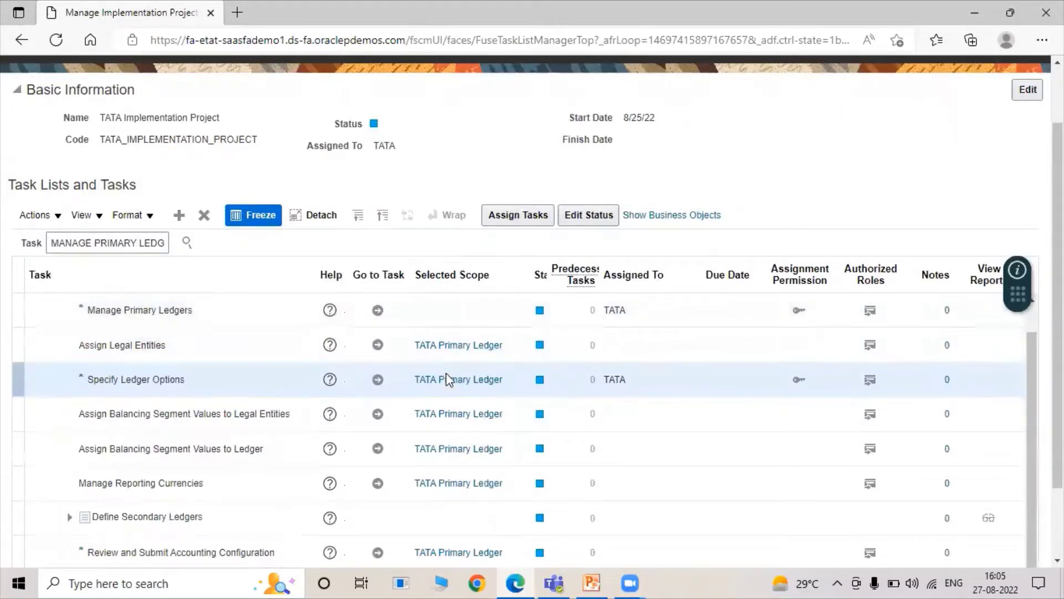
pyautogui.scroll(-1, 454, 343)
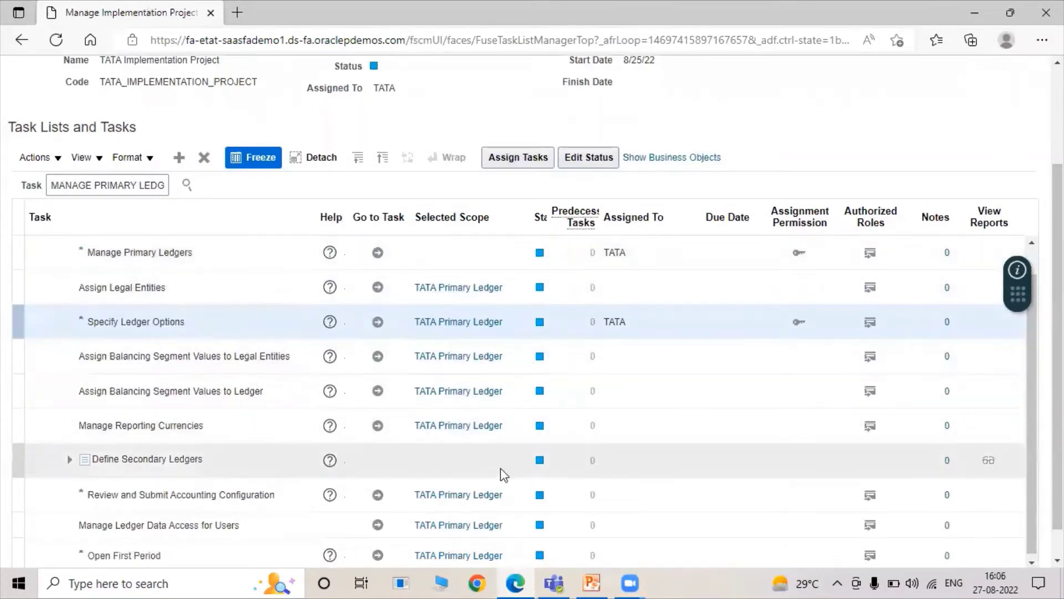
pyautogui.scroll(3, 720, 438)
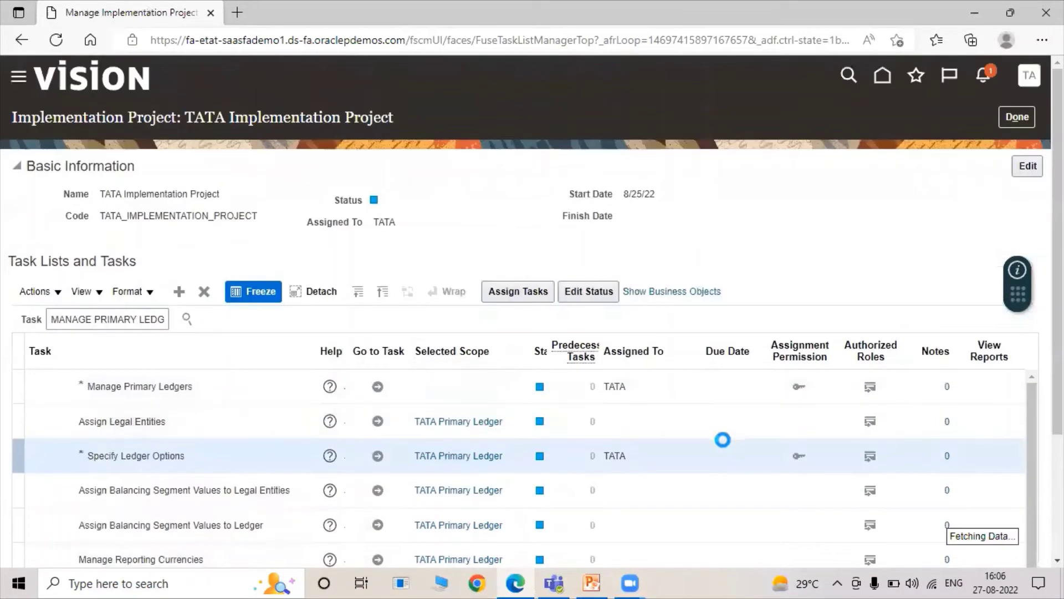